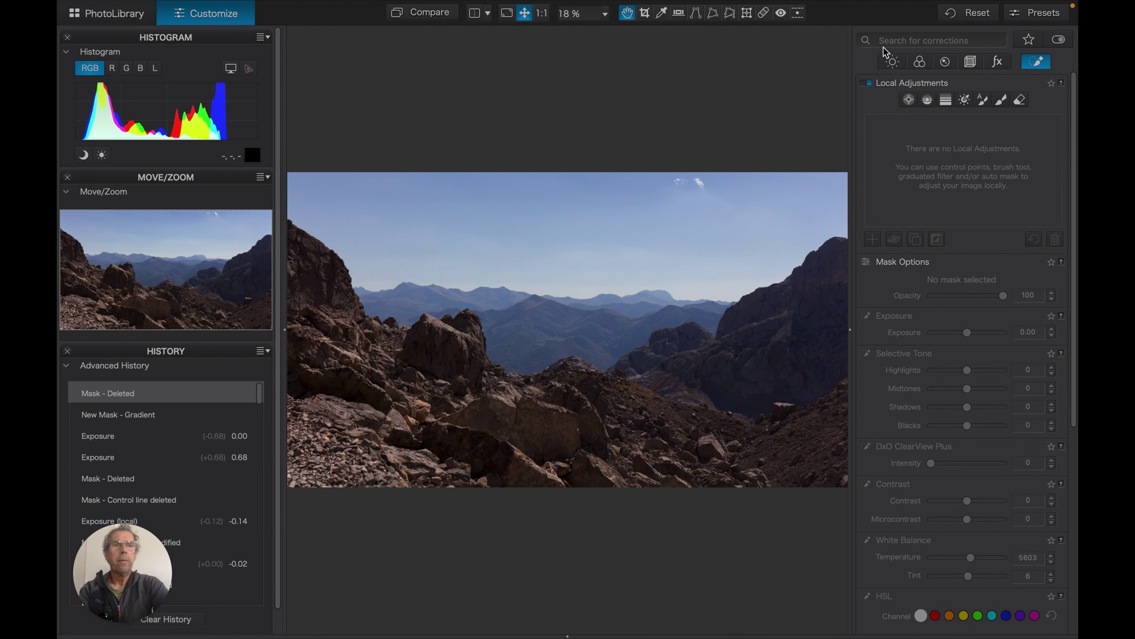
- Try global exposure at about 0.6 and 1.03, then settle it at 0.33
{"action": "left_click", "coordinate": [893, 61]}
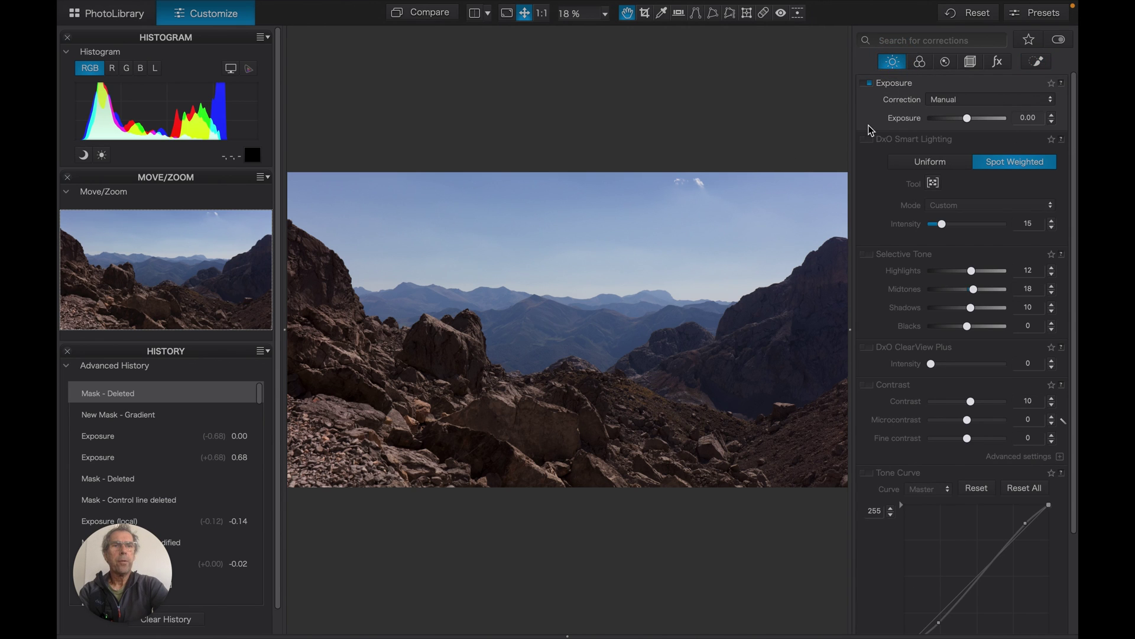
{"action": "left_click", "coordinate": [968, 118]}
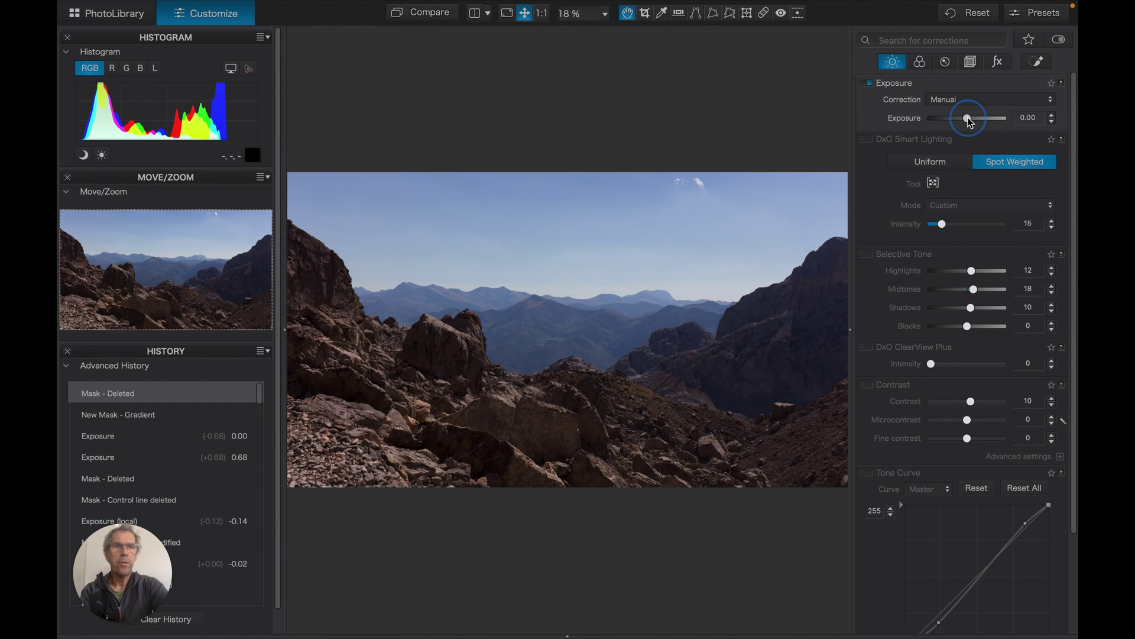
{"action": "left_click_drag", "start_coordinate": [968, 121], "coordinate": [976, 123]}
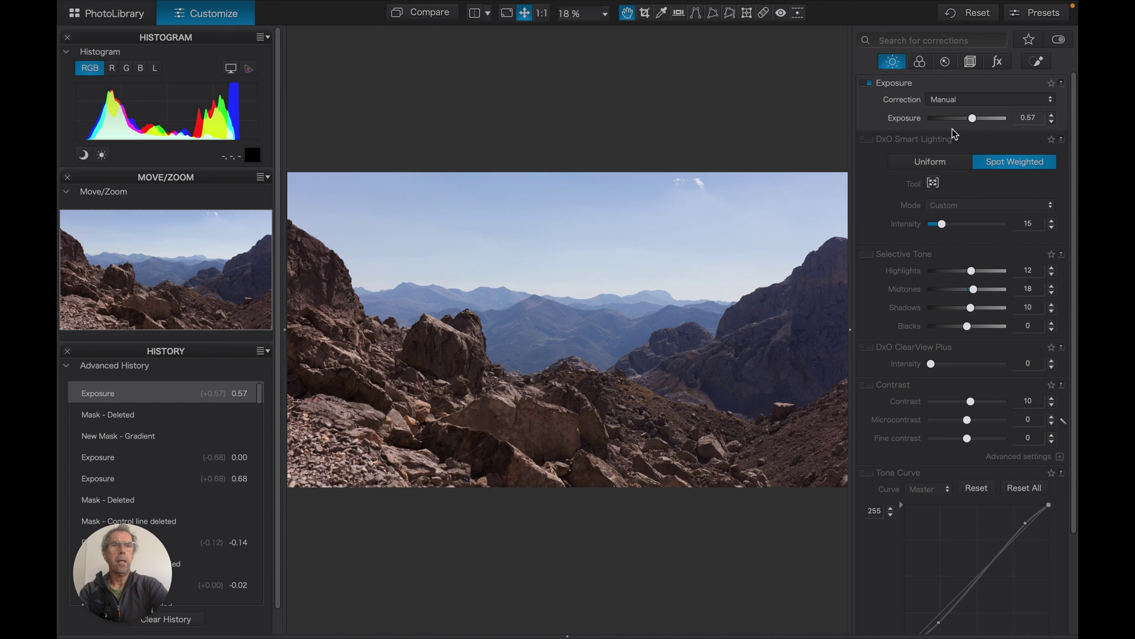
{"action": "left_click_drag", "start_coordinate": [975, 120], "coordinate": [977, 119]}
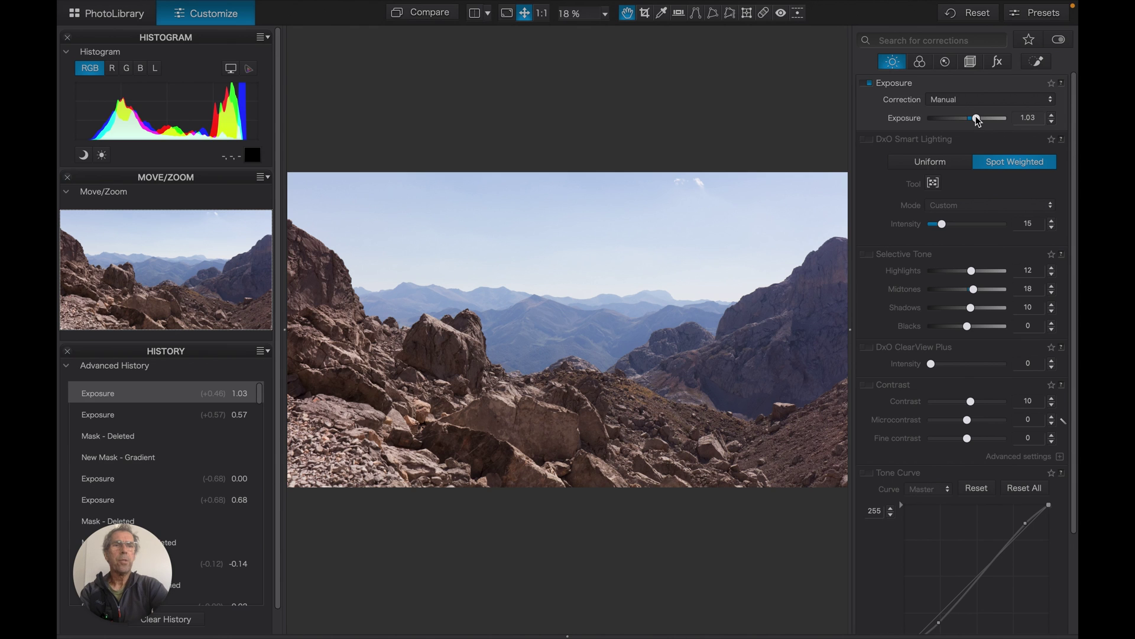
{"action": "mouse_move", "coordinate": [978, 120]}
{"action": "left_mouse_down"}
{"action": "mouse_move", "coordinate": [959, 118]}
{"action": "mouse_move", "coordinate": [973, 122]}
{"action": "left_mouse_up"}
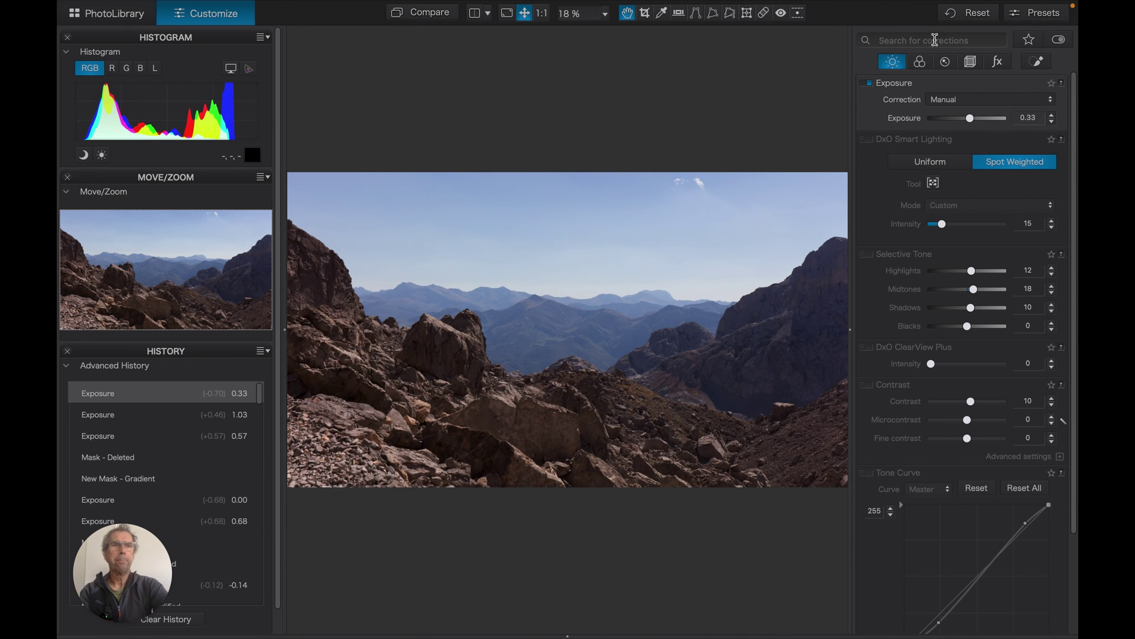
{"action": "left_click", "coordinate": [1039, 61]}
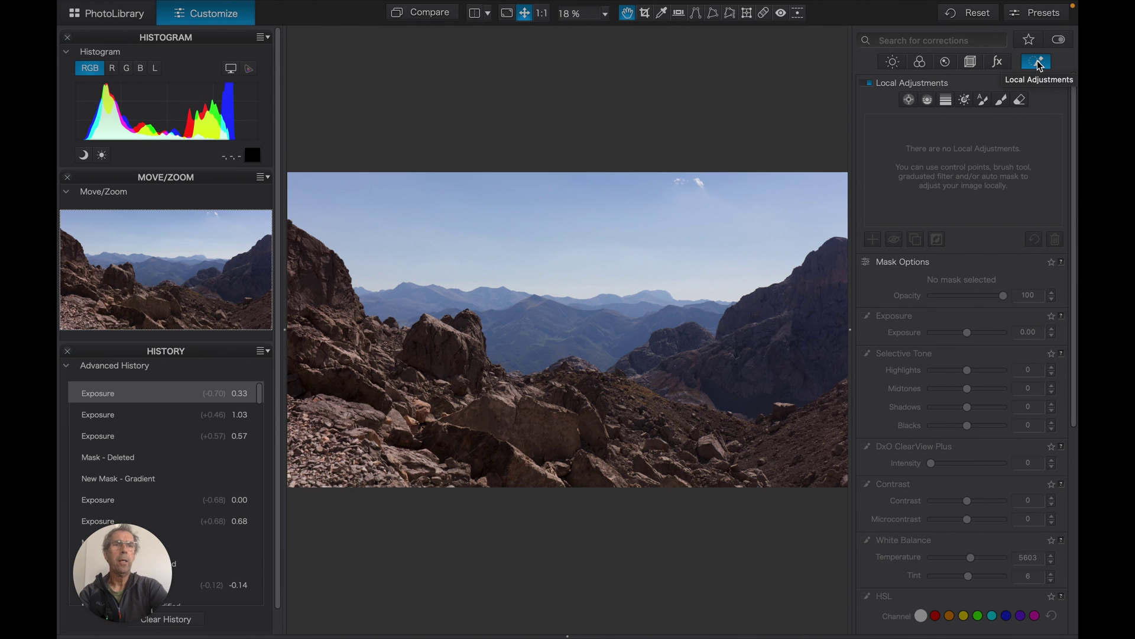
- Draw a level Graduated Filter from the top of the sky down to the distant mountains
{"action": "left_click", "coordinate": [947, 100]}
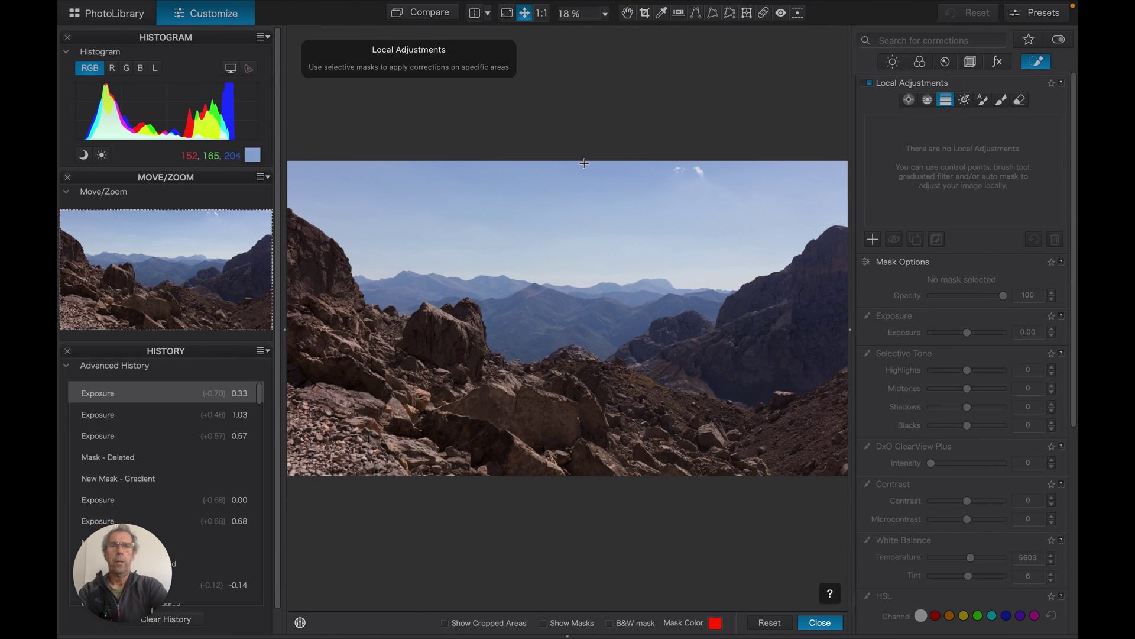
{"action": "left_click_drag", "start_coordinate": [583, 161], "coordinate": [584, 269]}
{"action": "mouse_move", "coordinate": [579, 316]}
{"action": "left_mouse_down"}
{"action": "mouse_move", "coordinate": [573, 346]}
{"action": "mouse_move", "coordinate": [578, 316]}
{"action": "mouse_move", "coordinate": [575, 325]}
{"action": "left_mouse_up"}
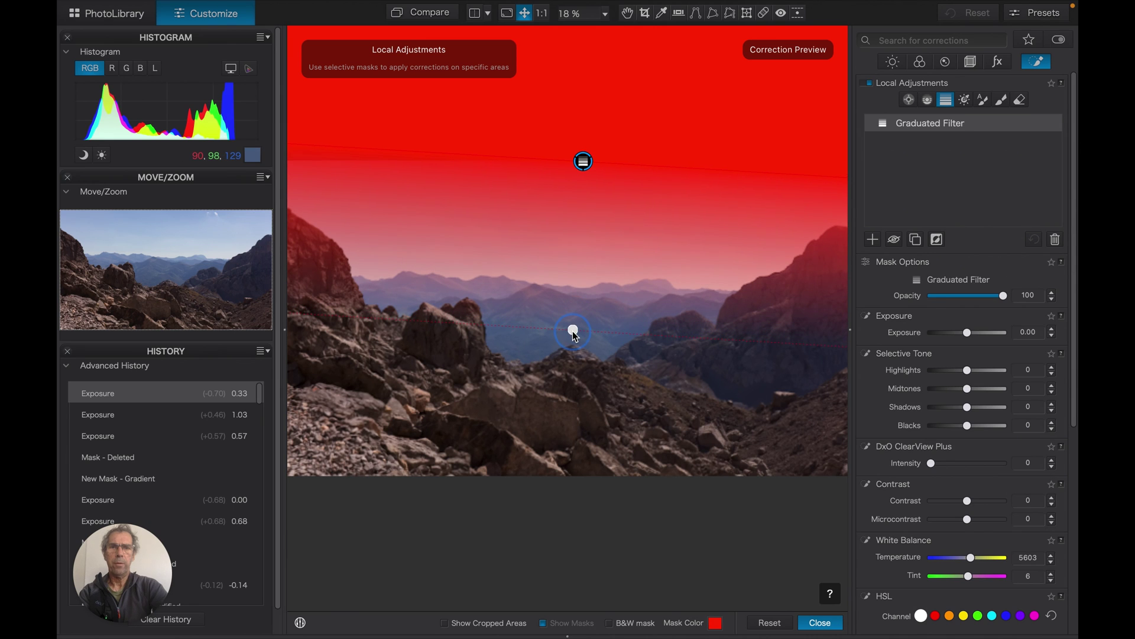
{"action": "left_click_drag", "start_coordinate": [575, 336], "coordinate": [582, 338]}
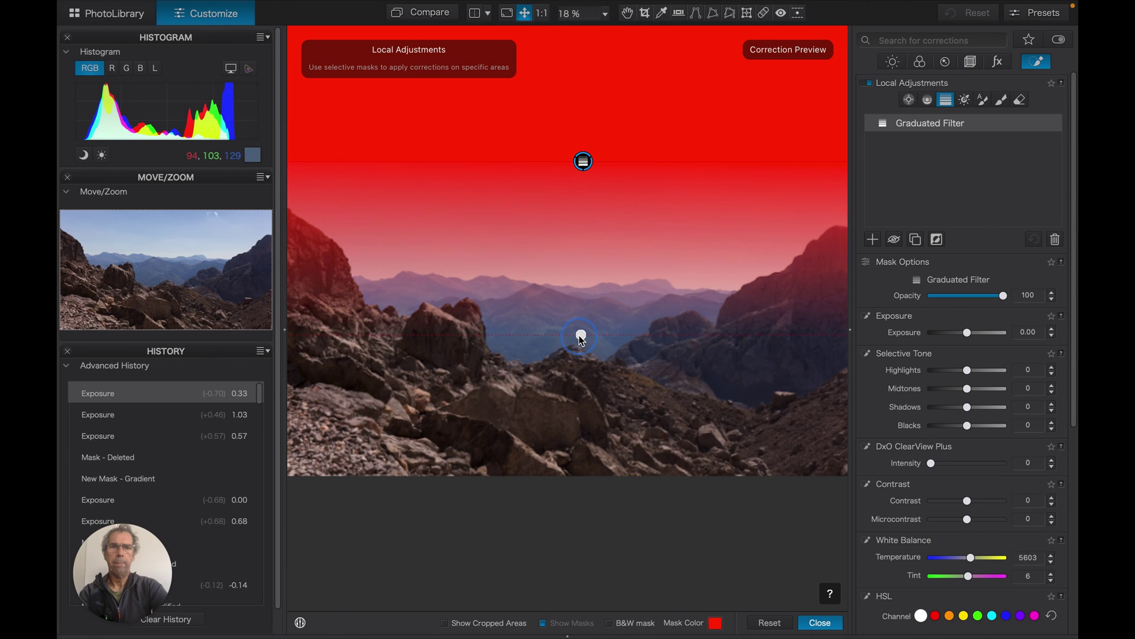
{"action": "left_click_drag", "start_coordinate": [582, 340], "coordinate": [580, 337]}
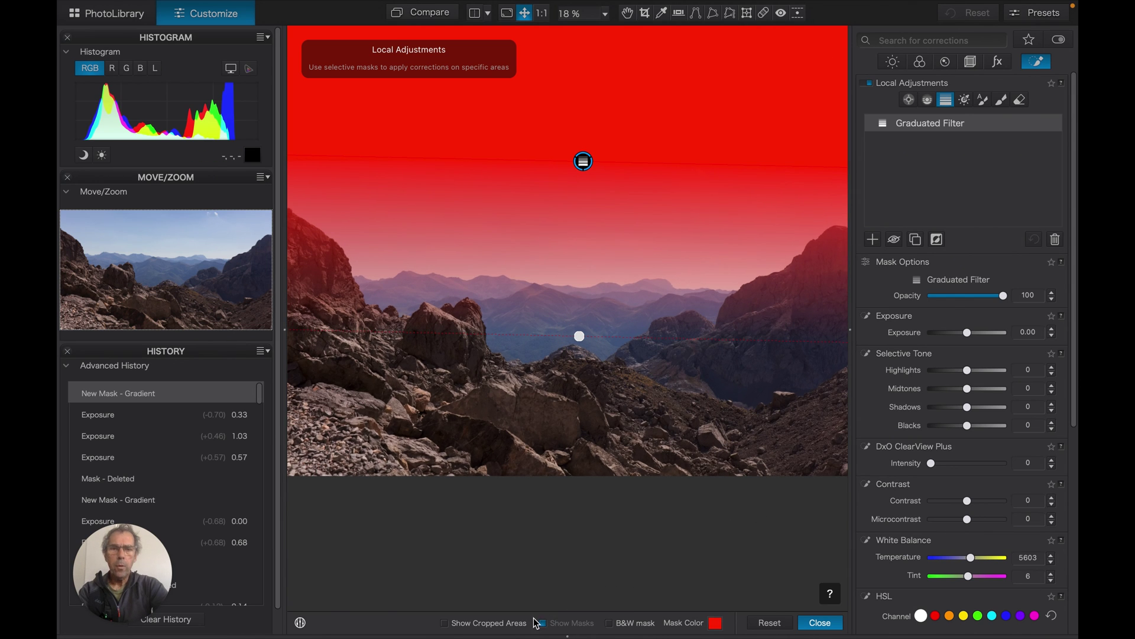
- Check the sky gradient's coverage in B&W mask view, then set its local exposure to 0.04
{"action": "left_click", "coordinate": [609, 623]}
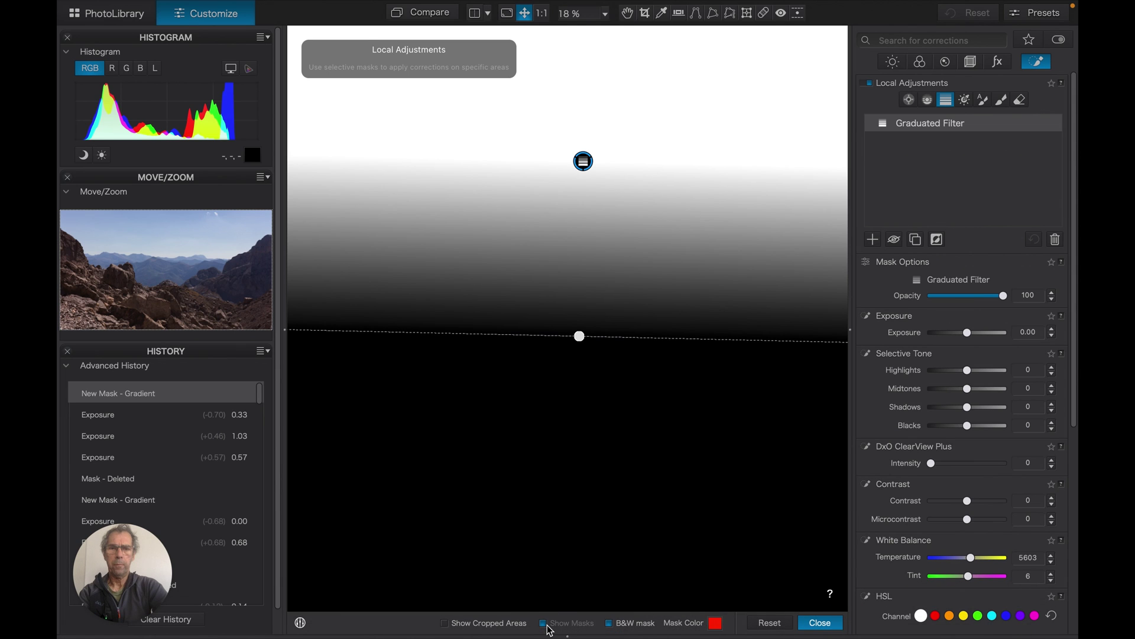
{"action": "left_click", "coordinate": [609, 623]}
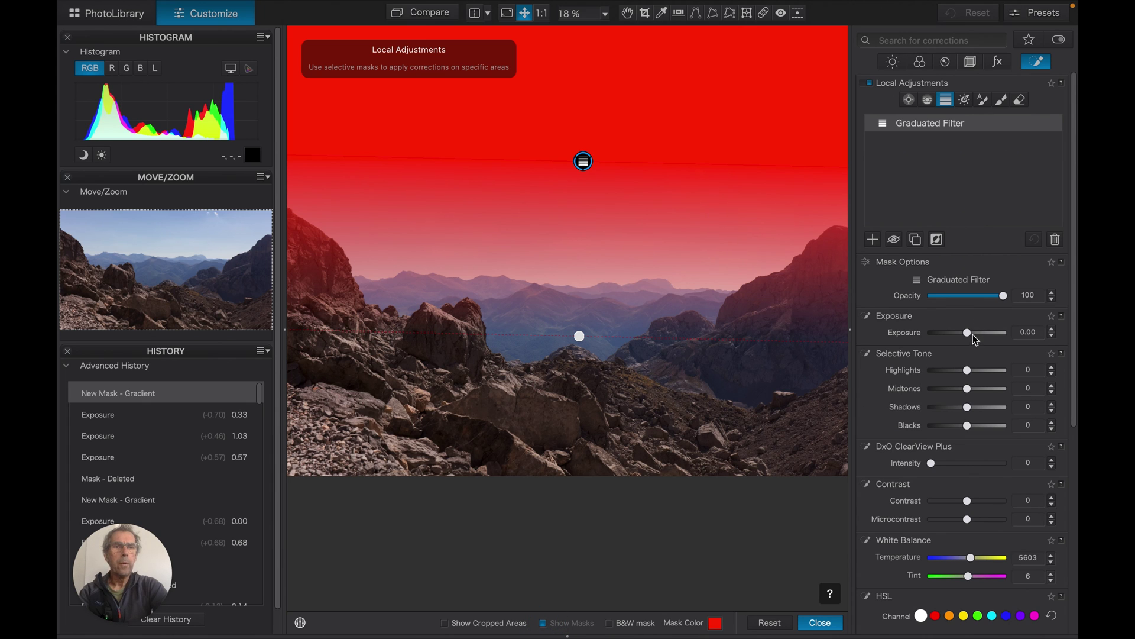
{"action": "mouse_move", "coordinate": [968, 335]}
{"action": "left_mouse_down"}
{"action": "mouse_move", "coordinate": [947, 337]}
{"action": "mouse_move", "coordinate": [968, 336]}
{"action": "left_mouse_up"}
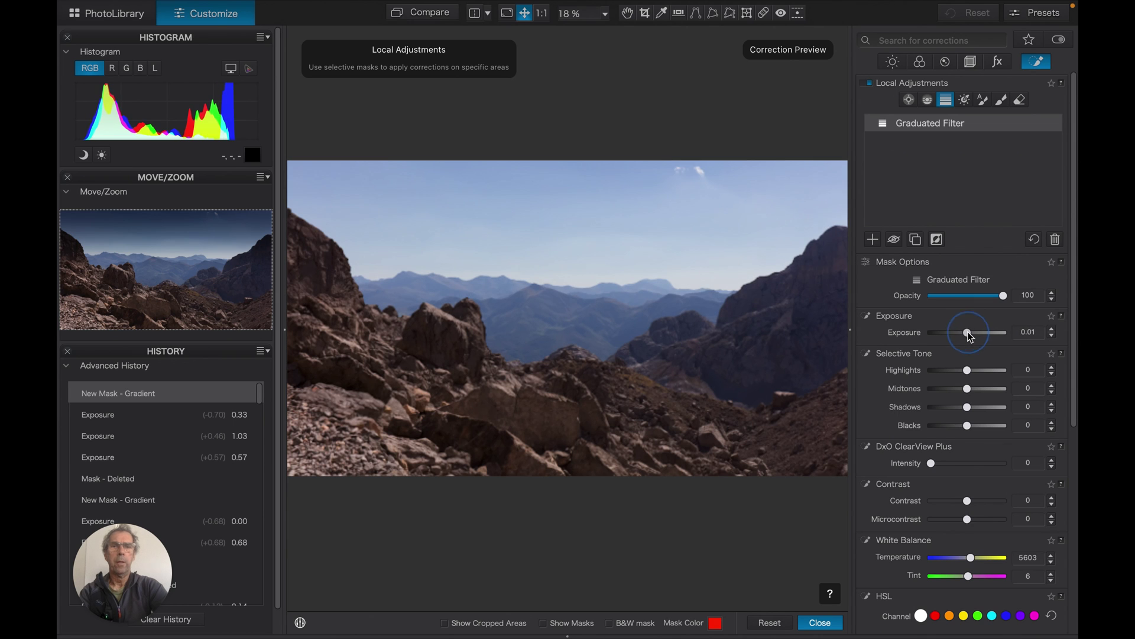
- Invert the gradient mask and test local exposure values, ending at -0.15
{"action": "left_click", "coordinate": [830, 594]}
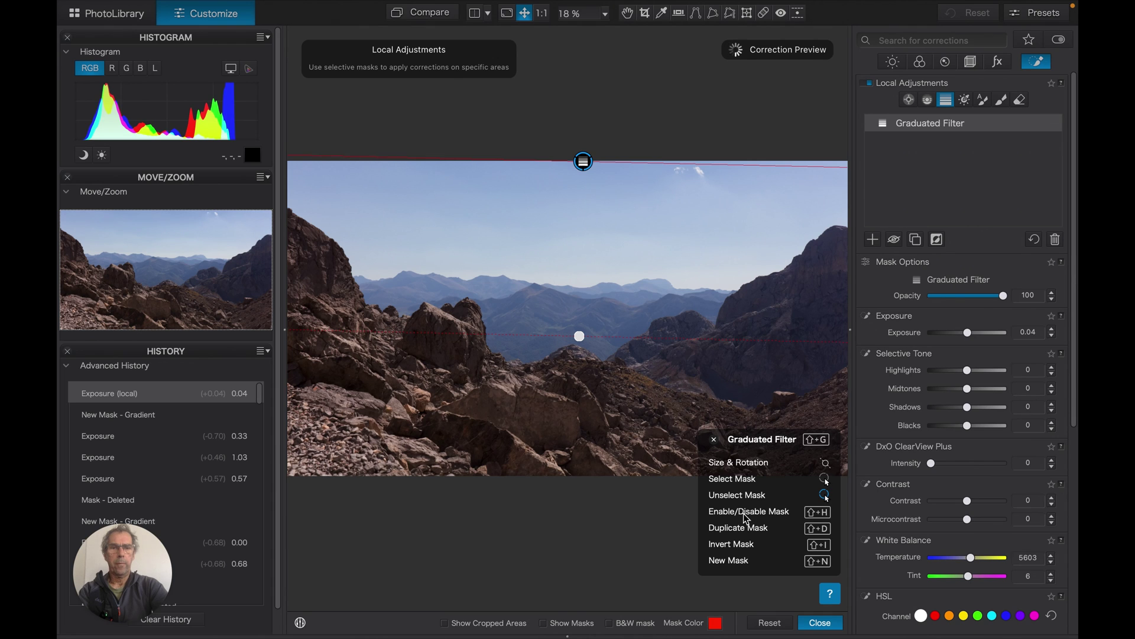
{"action": "left_click", "coordinate": [823, 550]}
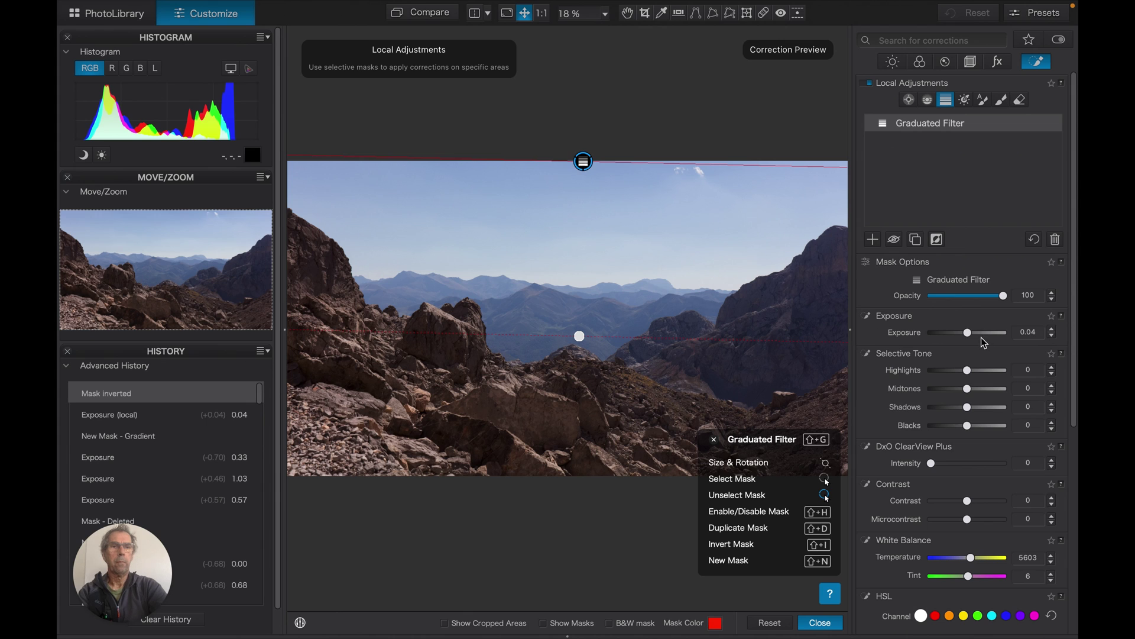
{"action": "left_click_drag", "start_coordinate": [970, 337], "coordinate": [953, 335]}
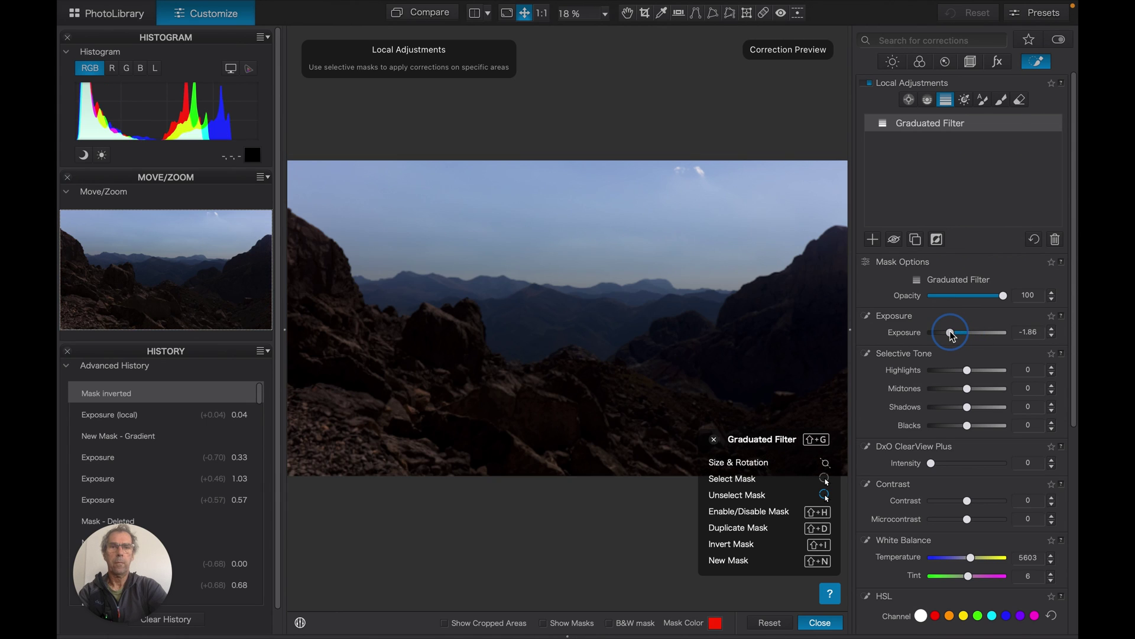
{"action": "left_click_drag", "start_coordinate": [951, 334], "coordinate": [979, 335]}
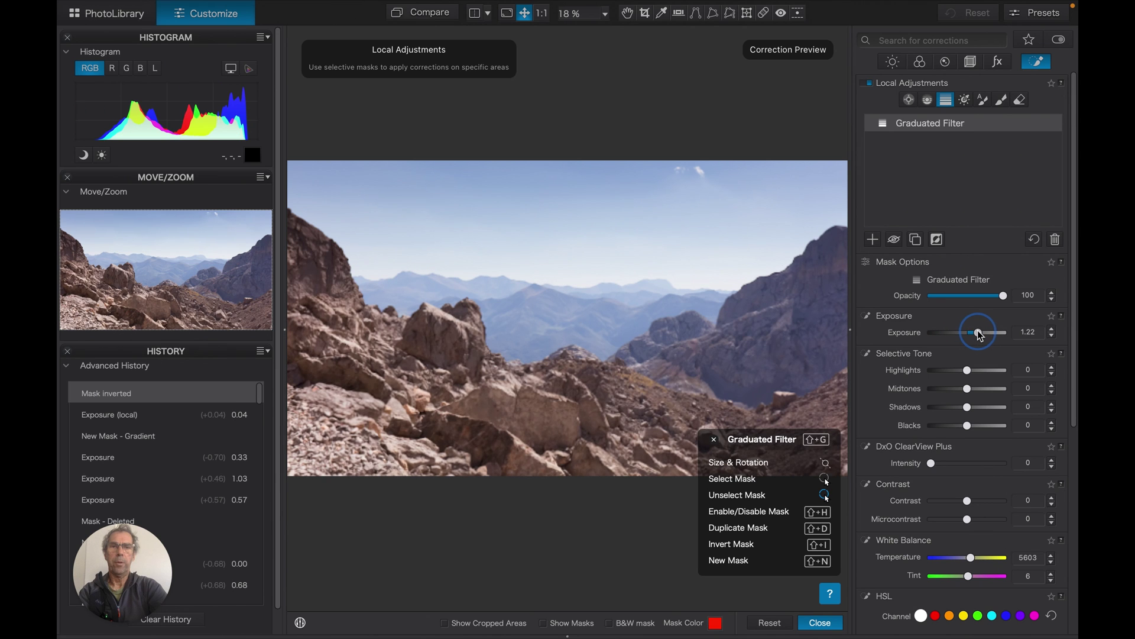
{"action": "left_click_drag", "start_coordinate": [978, 335], "coordinate": [967, 336]}
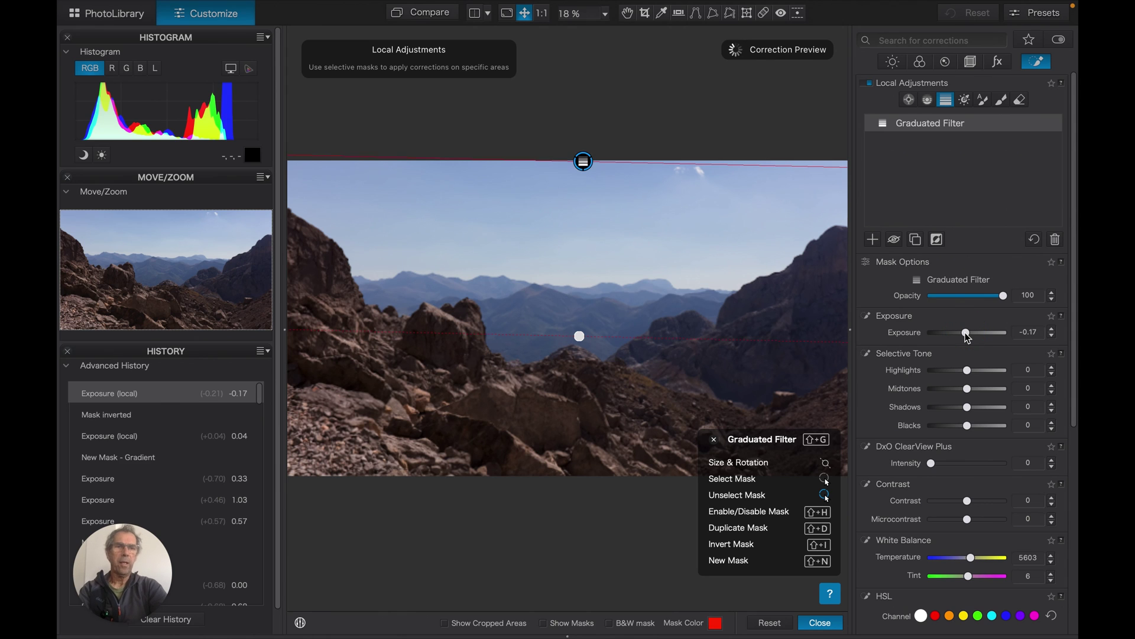
{"action": "left_click_drag", "start_coordinate": [967, 336], "coordinate": [968, 336]}
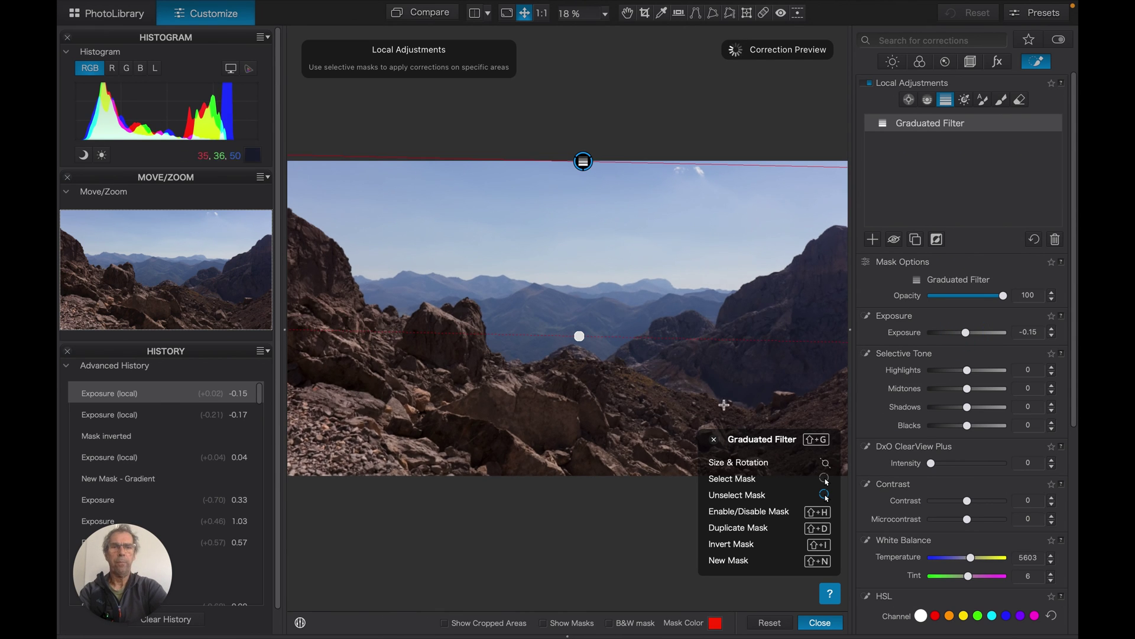
- Close the shortcut palette and delete the graduated filter mask
{"action": "left_click", "coordinate": [714, 441]}
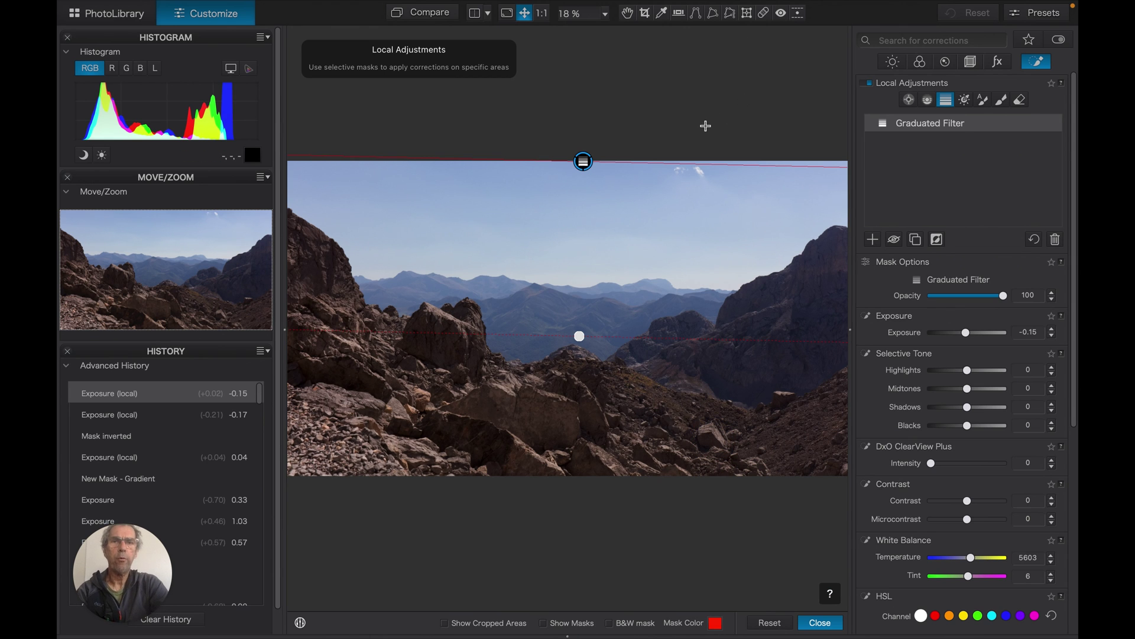
{"action": "mouse_move", "coordinate": [583, 162]}
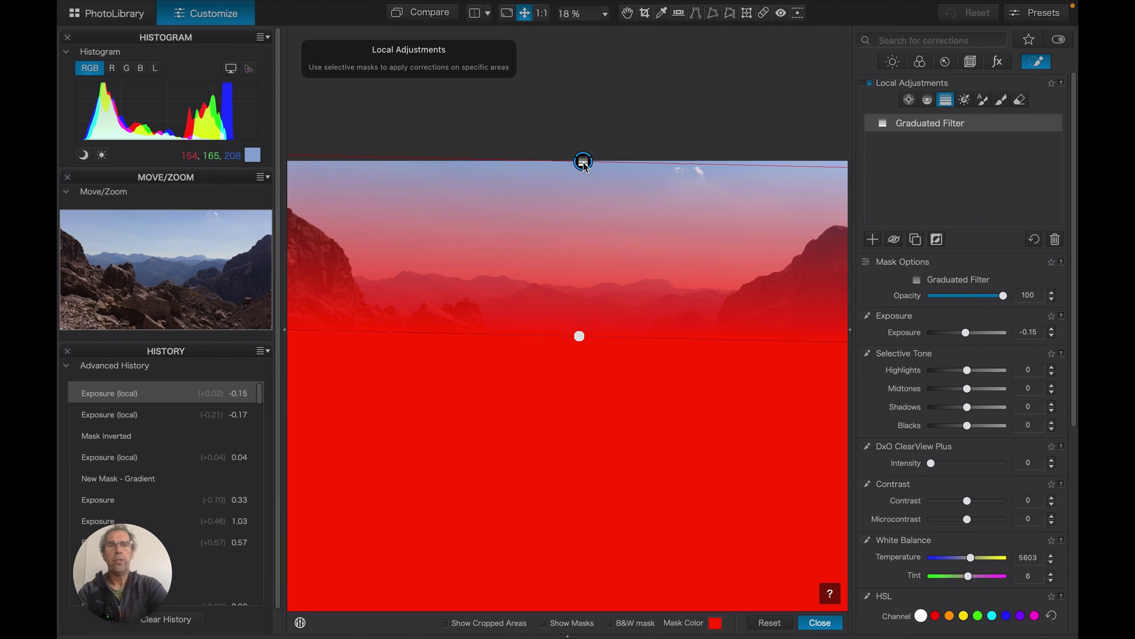
{"action": "left_click", "coordinate": [583, 162]}
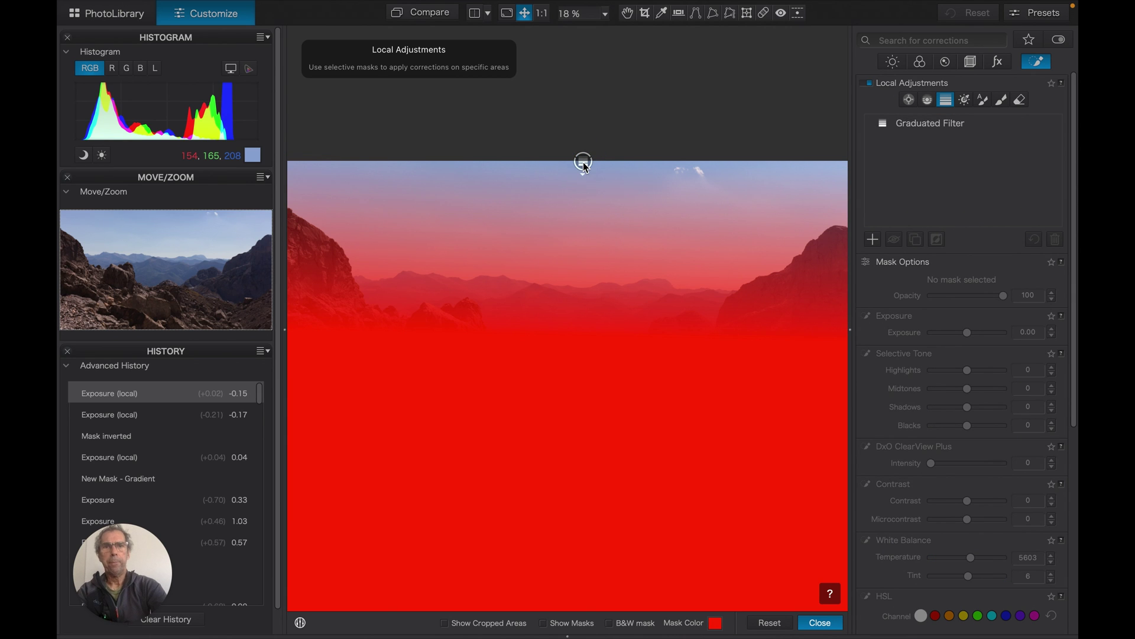
{"action": "left_click", "coordinate": [583, 162]}
{"action": "key", "text": "Delete"}
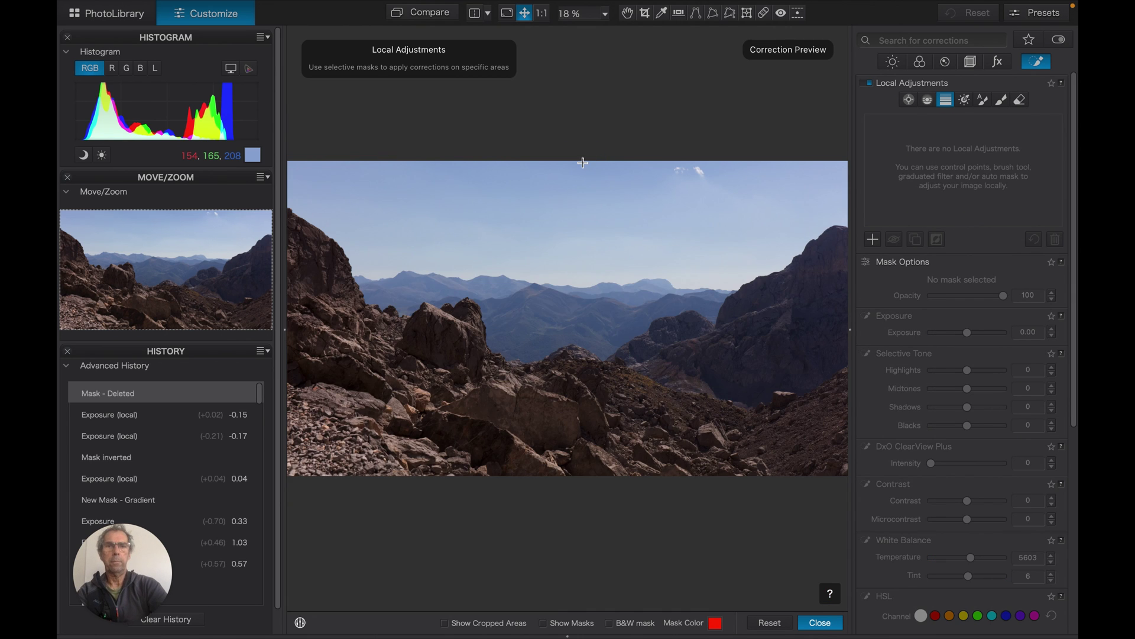
{"action": "left_click", "coordinate": [928, 100]}
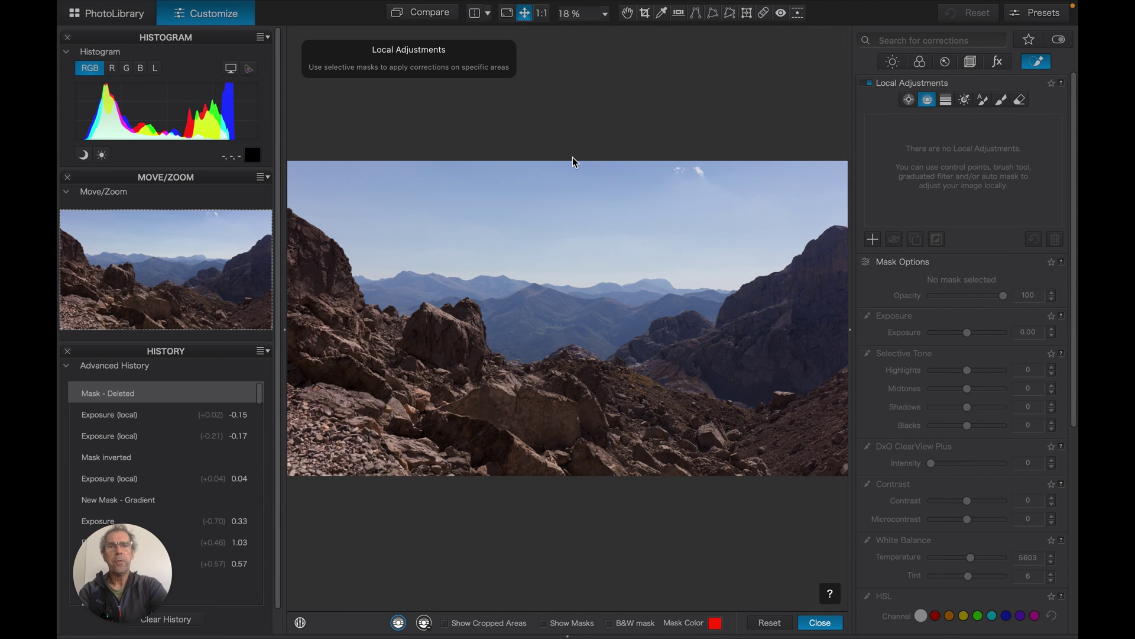
- Draw a control line from the sky down to the horizon, then reposition its top point
{"action": "left_click", "coordinate": [567, 246]}
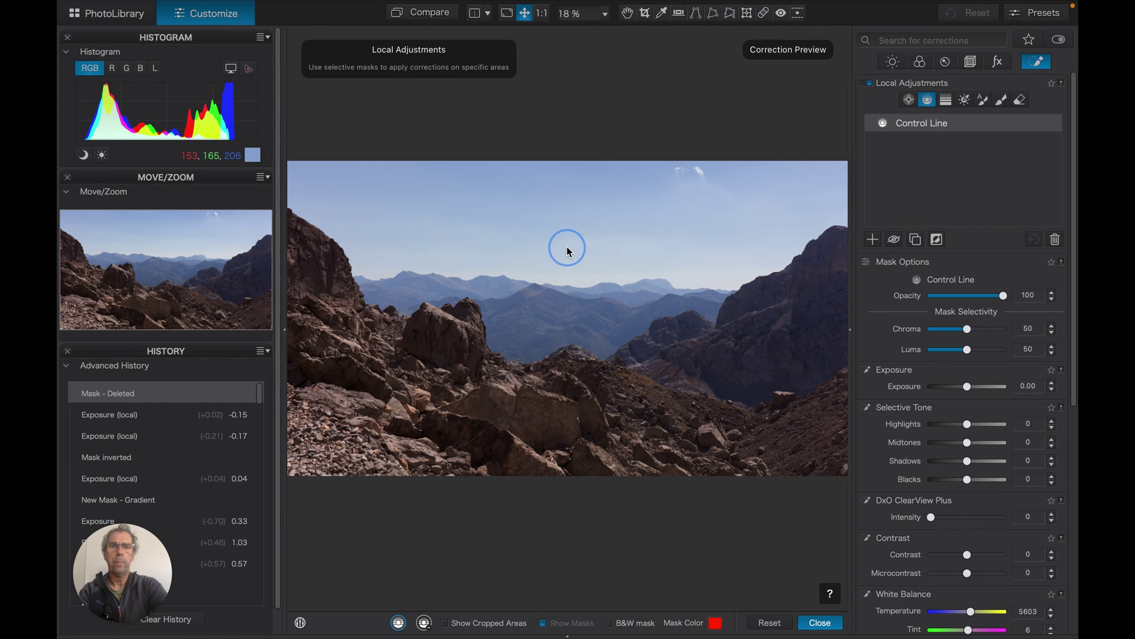
{"action": "left_click_drag", "start_coordinate": [567, 246], "coordinate": [578, 335]}
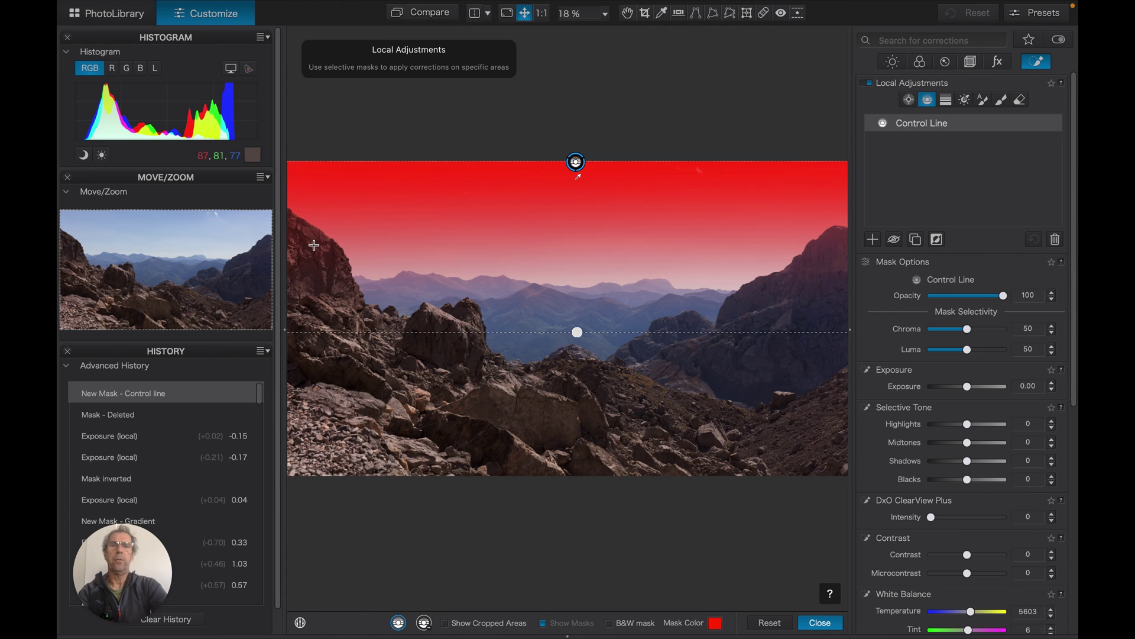
{"action": "left_click", "coordinate": [580, 178]}
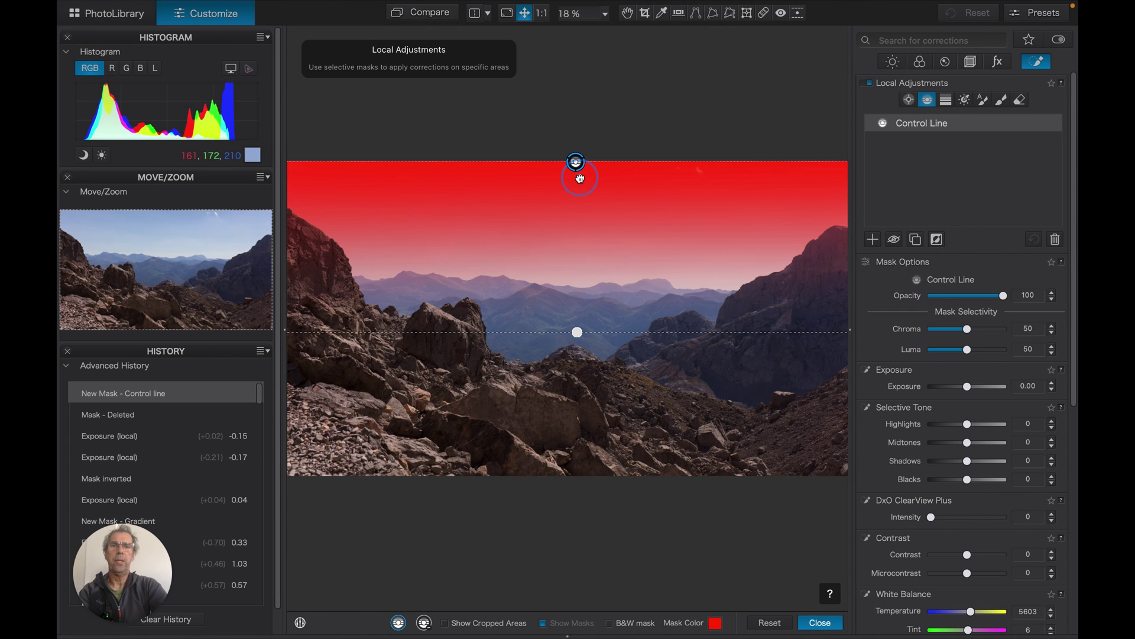
{"action": "left_click_drag", "start_coordinate": [580, 178], "coordinate": [674, 208]}
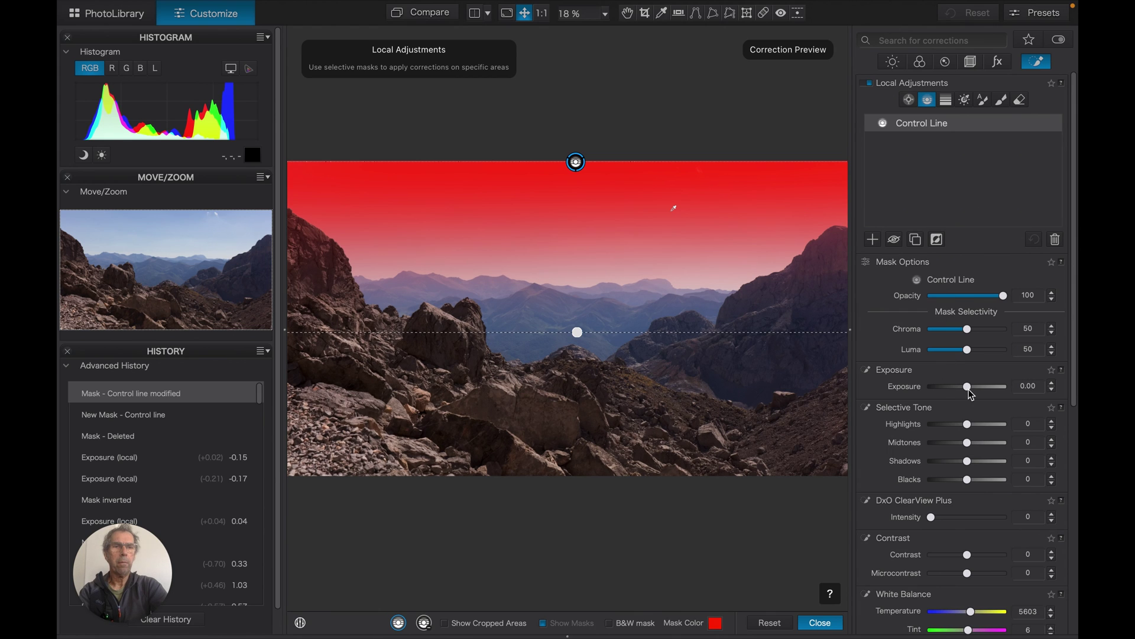
- Darken the control-line mask's local exposure to -1.70, then bring it back to 0.10
{"action": "mouse_move", "coordinate": [969, 388]}
{"action": "left_mouse_down"}
{"action": "mouse_move", "coordinate": [979, 389]}
{"action": "mouse_move", "coordinate": [954, 390]}
{"action": "left_mouse_up"}
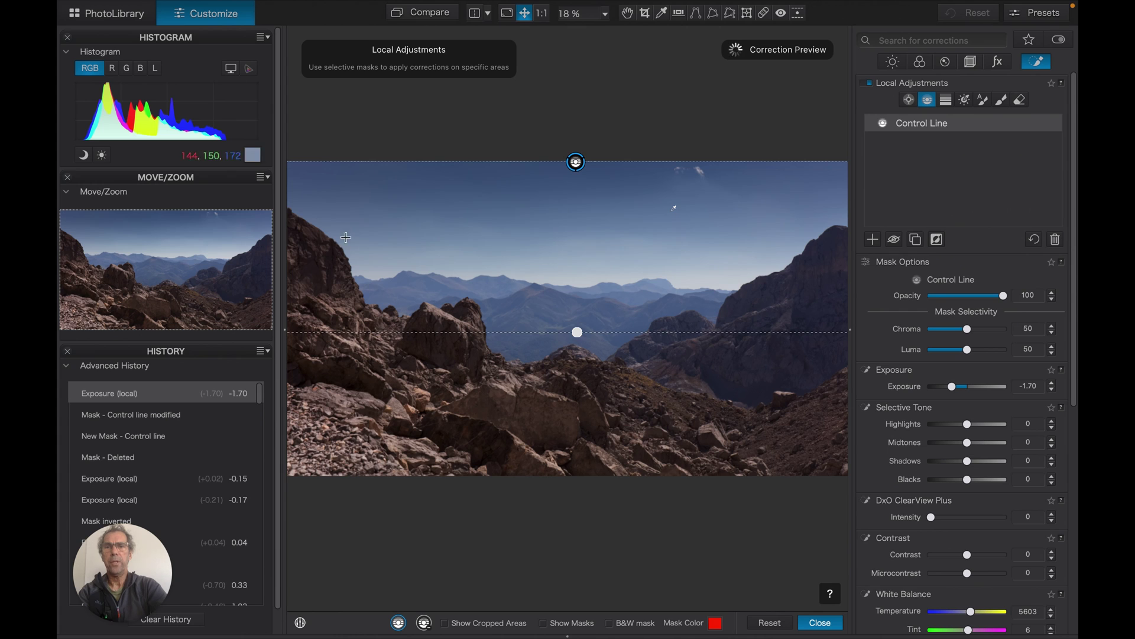
{"action": "left_click", "coordinate": [952, 388]}
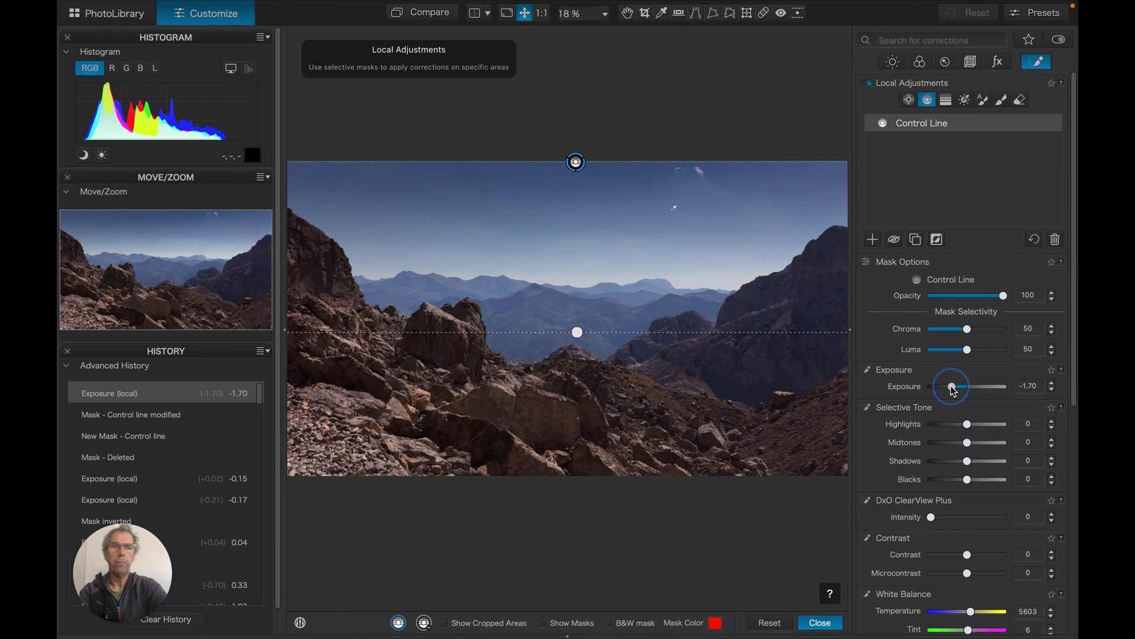
{"action": "left_click_drag", "start_coordinate": [953, 391], "coordinate": [951, 390]}
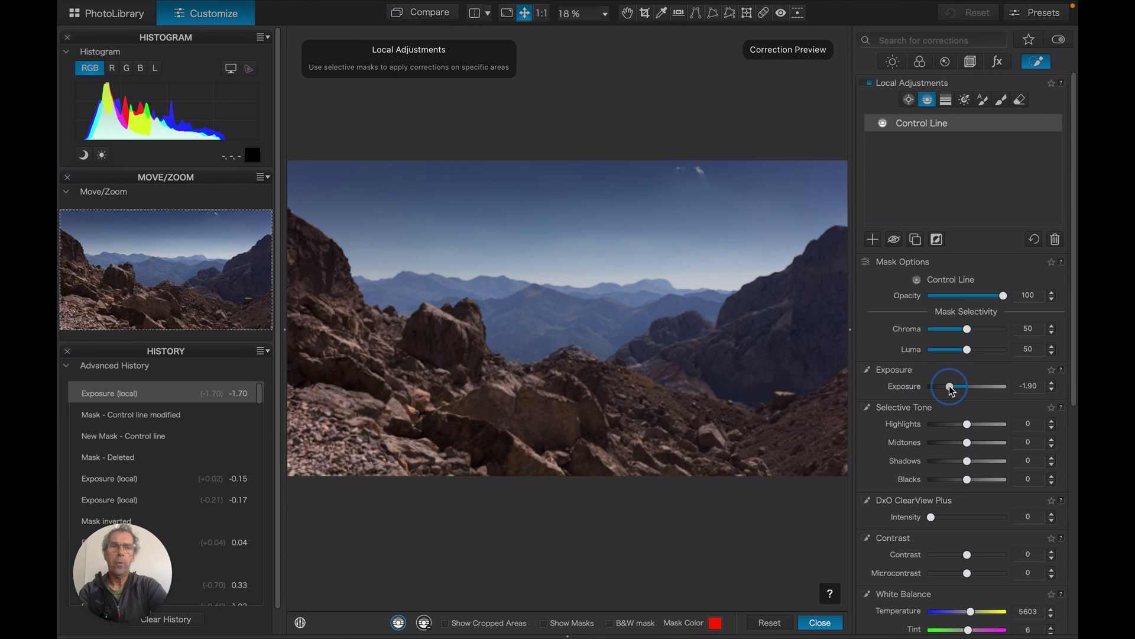
{"action": "left_click_drag", "start_coordinate": [951, 390], "coordinate": [967, 391]}
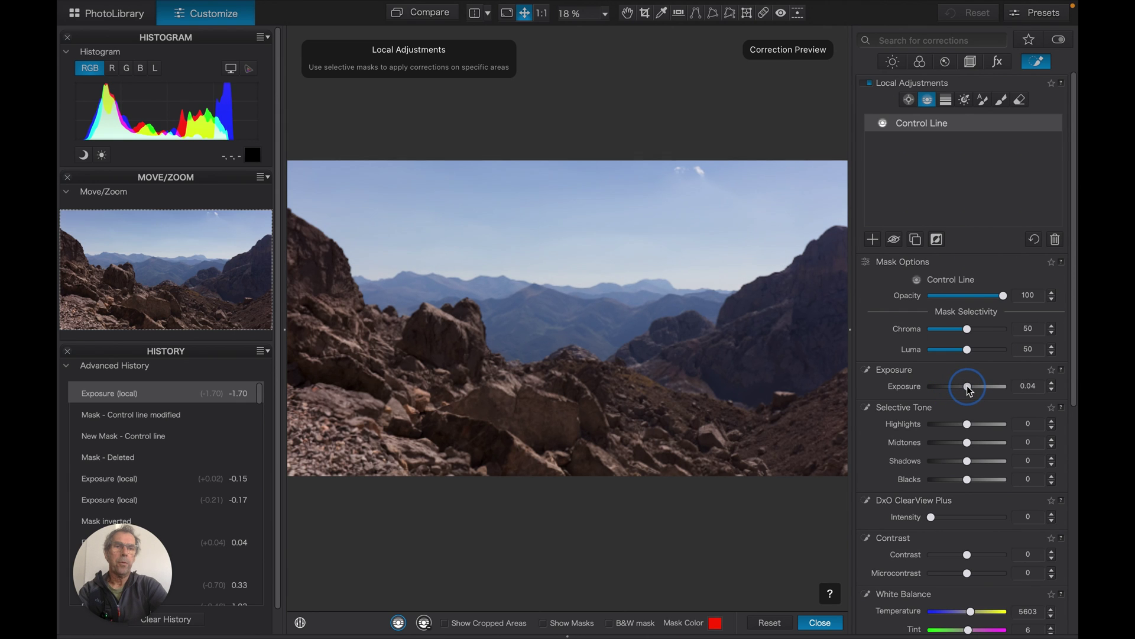
{"action": "left_click_drag", "start_coordinate": [970, 392], "coordinate": [971, 391]}
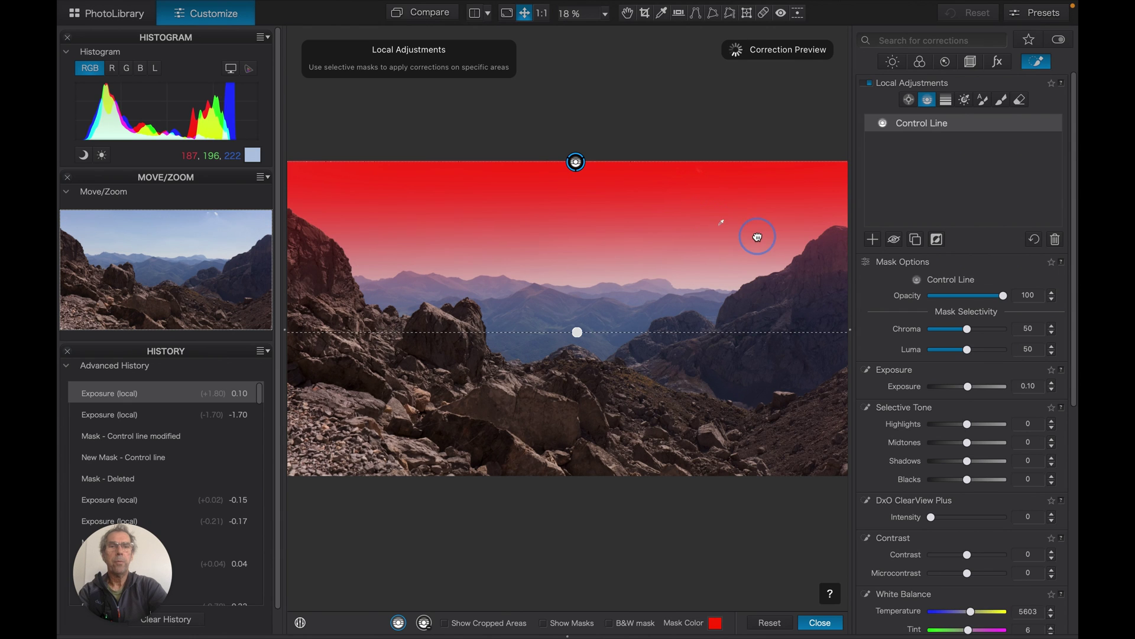
- Resample the control line from the sky and show its mask in black and white
{"action": "left_click", "coordinate": [830, 251]}
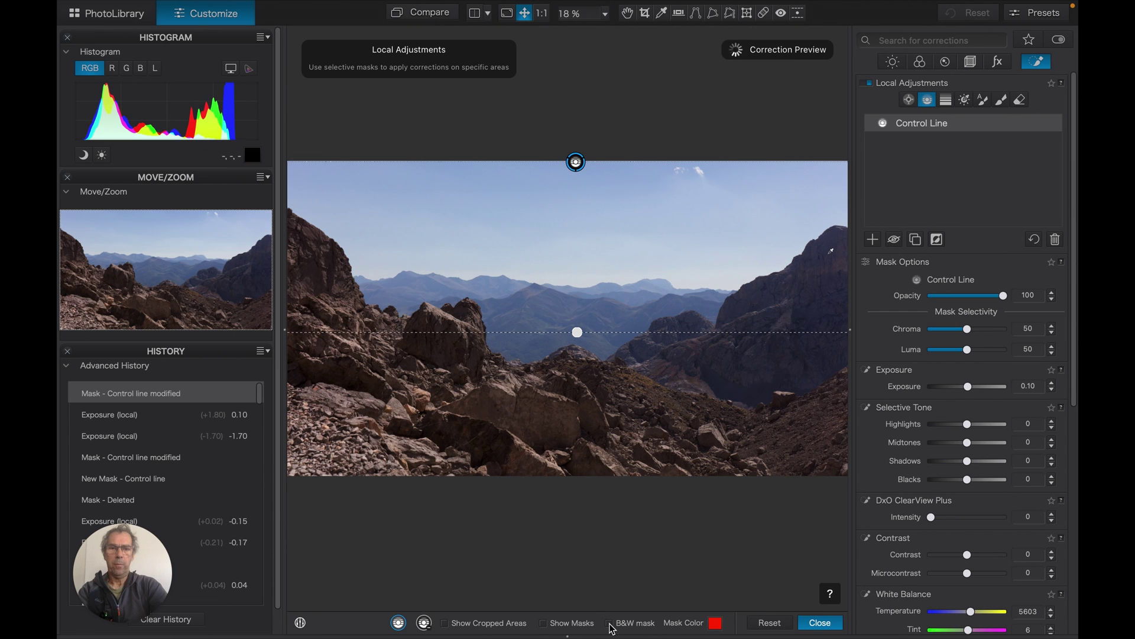
{"action": "left_click", "coordinate": [544, 627]}
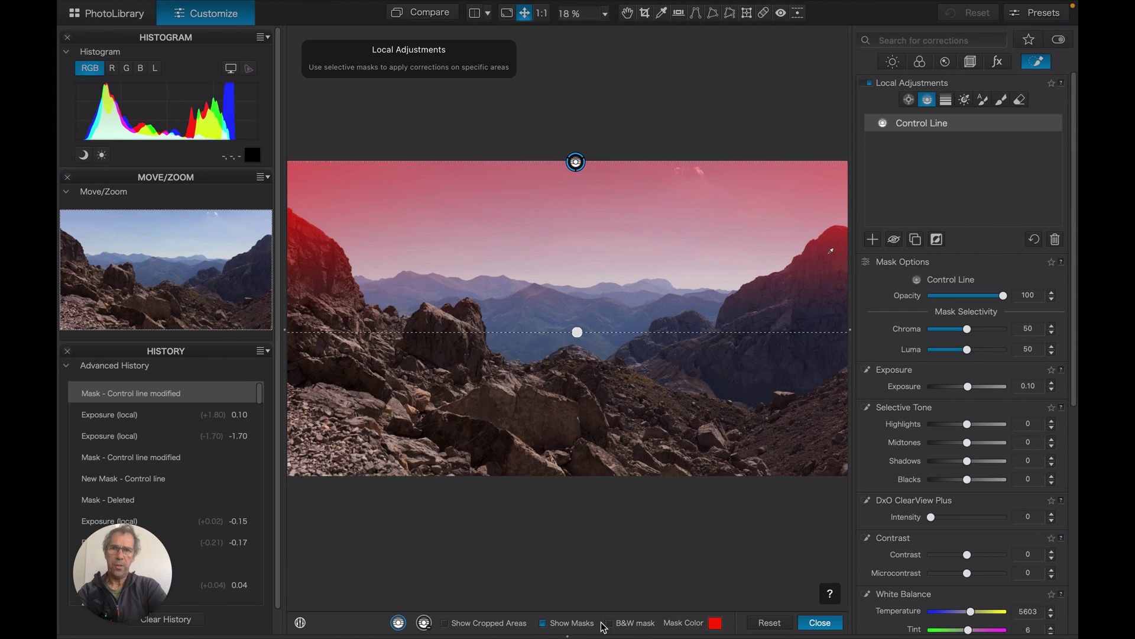
{"action": "mouse_move", "coordinate": [384, 634]}
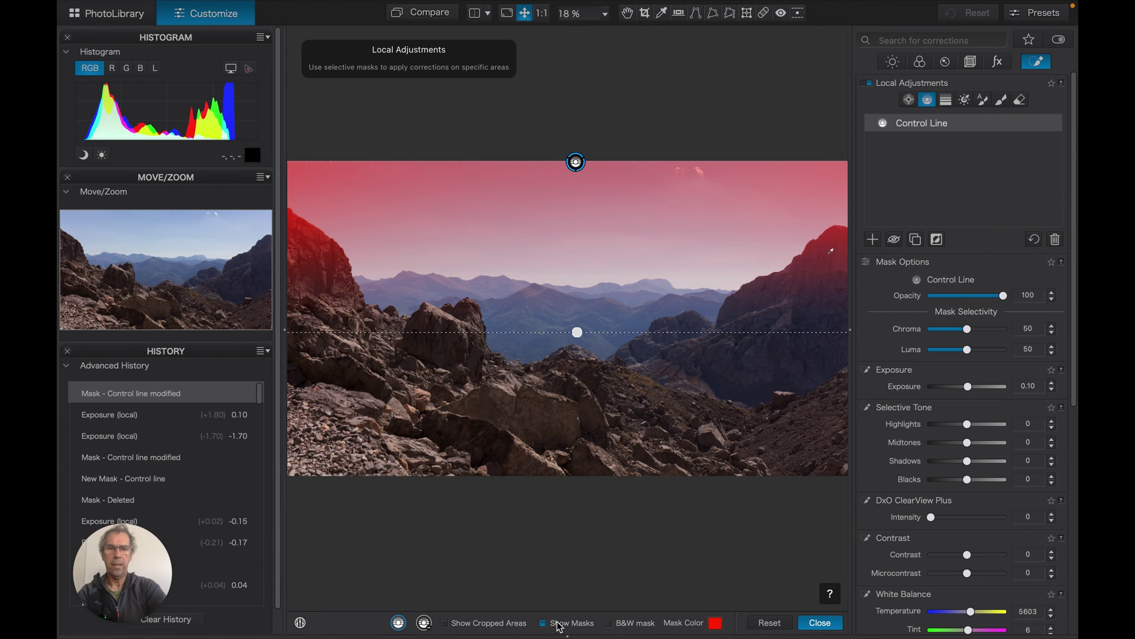
{"action": "left_click", "coordinate": [610, 623]}
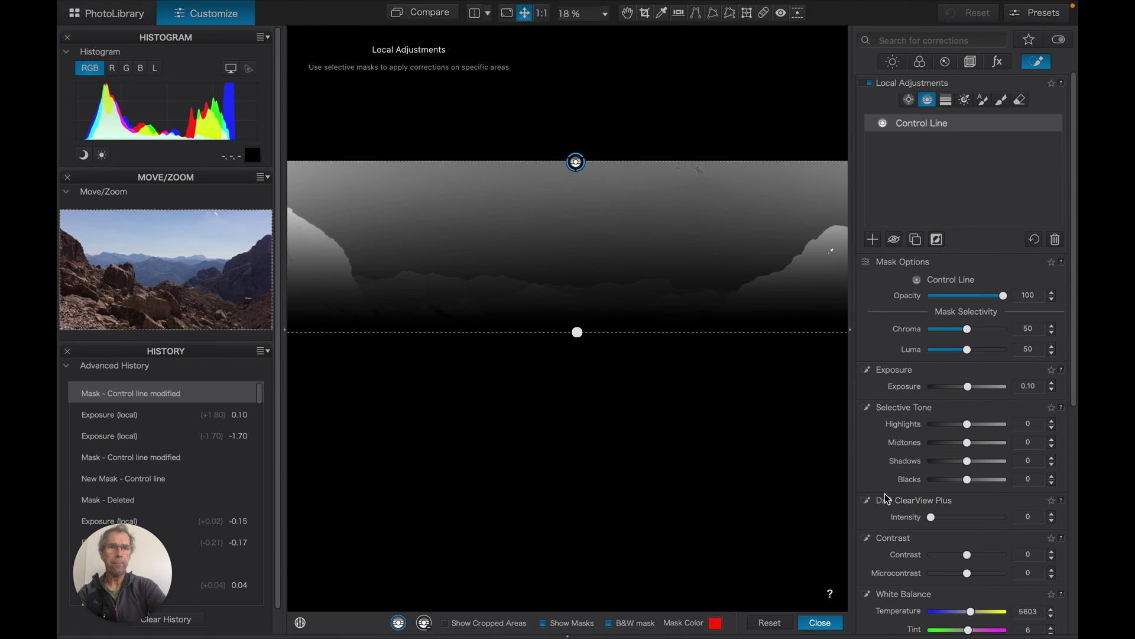
- Reset local exposure to 0, move the colour sample into the sky, and leave B&W view
{"action": "left_click", "coordinate": [968, 387]}
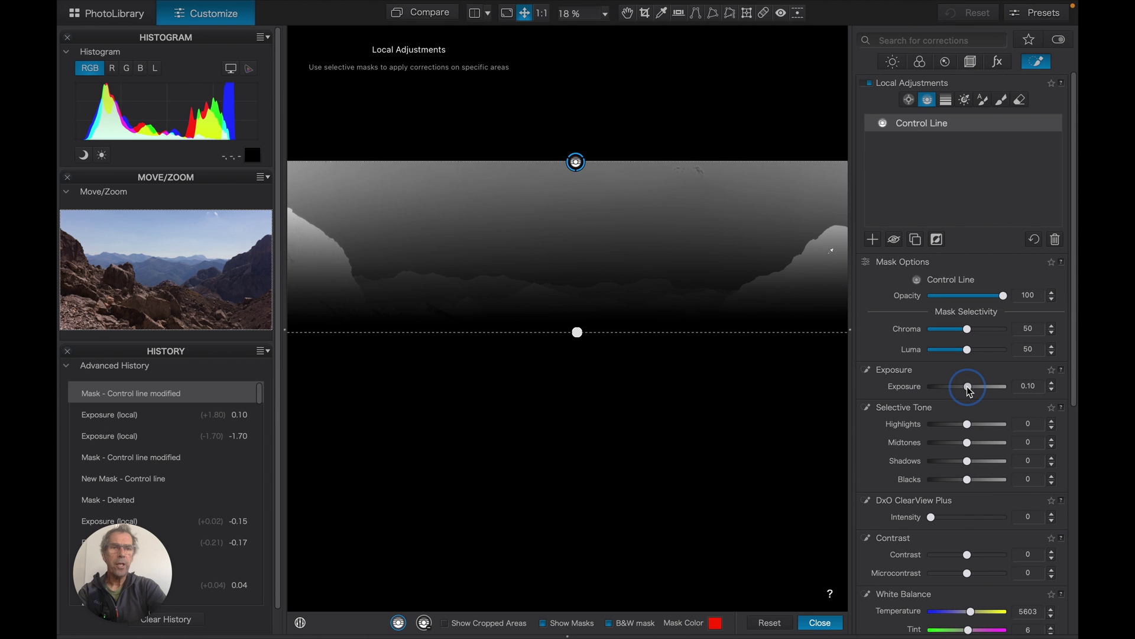
{"action": "mouse_move", "coordinate": [971, 387]}
{"action": "left_mouse_down"}
{"action": "mouse_move", "coordinate": [993, 392]}
{"action": "mouse_move", "coordinate": [969, 390]}
{"action": "left_mouse_up"}
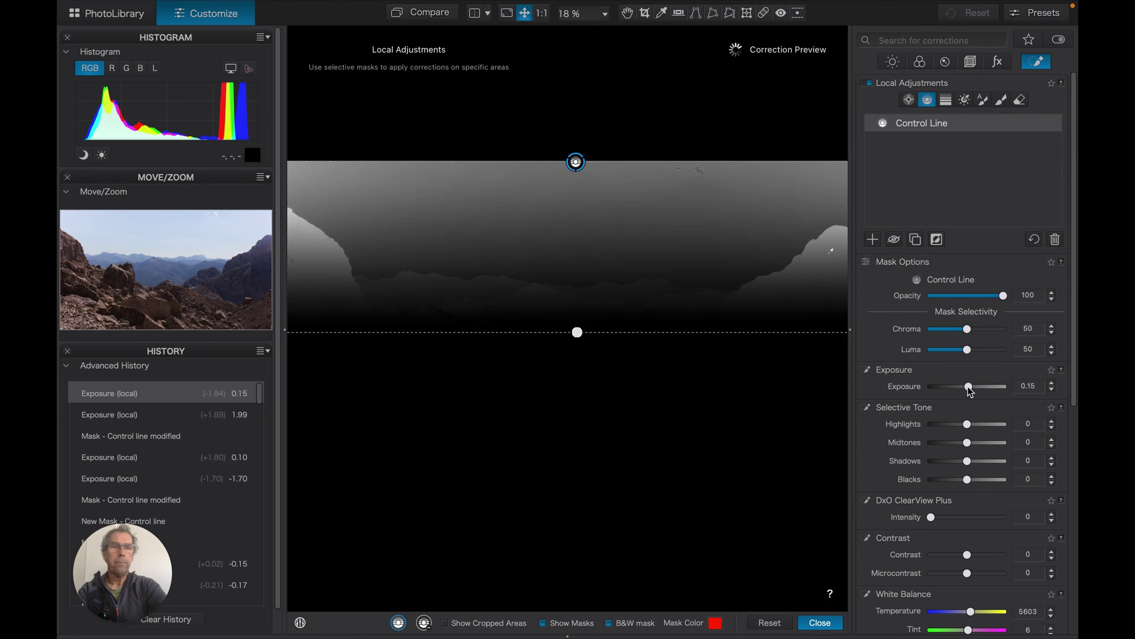
{"action": "double_click", "coordinate": [968, 387]}
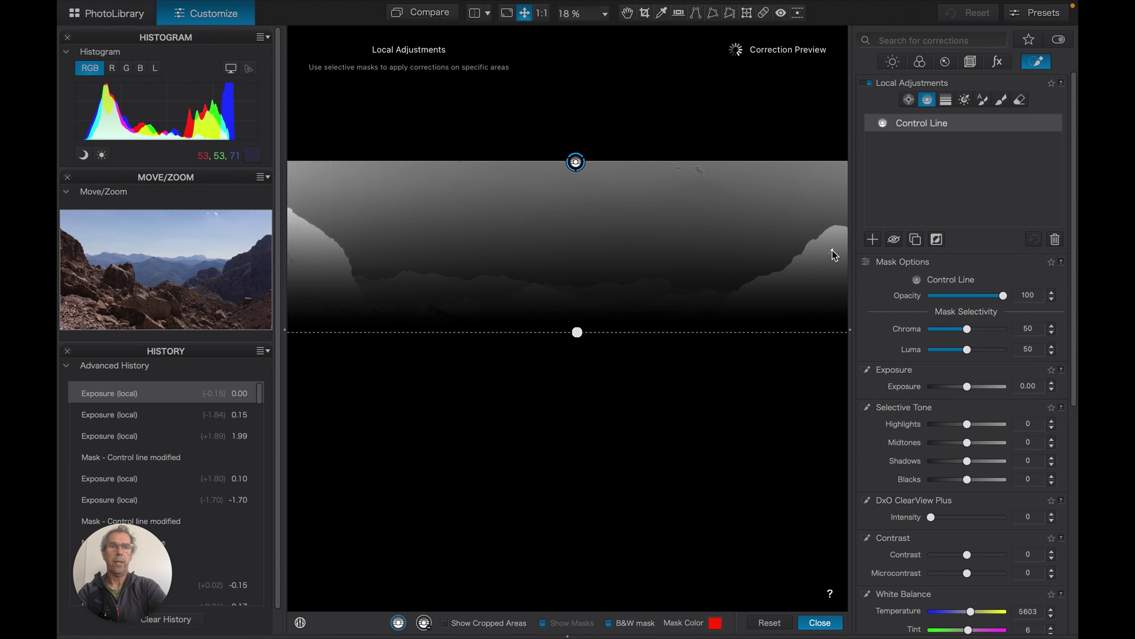
{"action": "left_click_drag", "start_coordinate": [832, 252], "coordinate": [696, 216]}
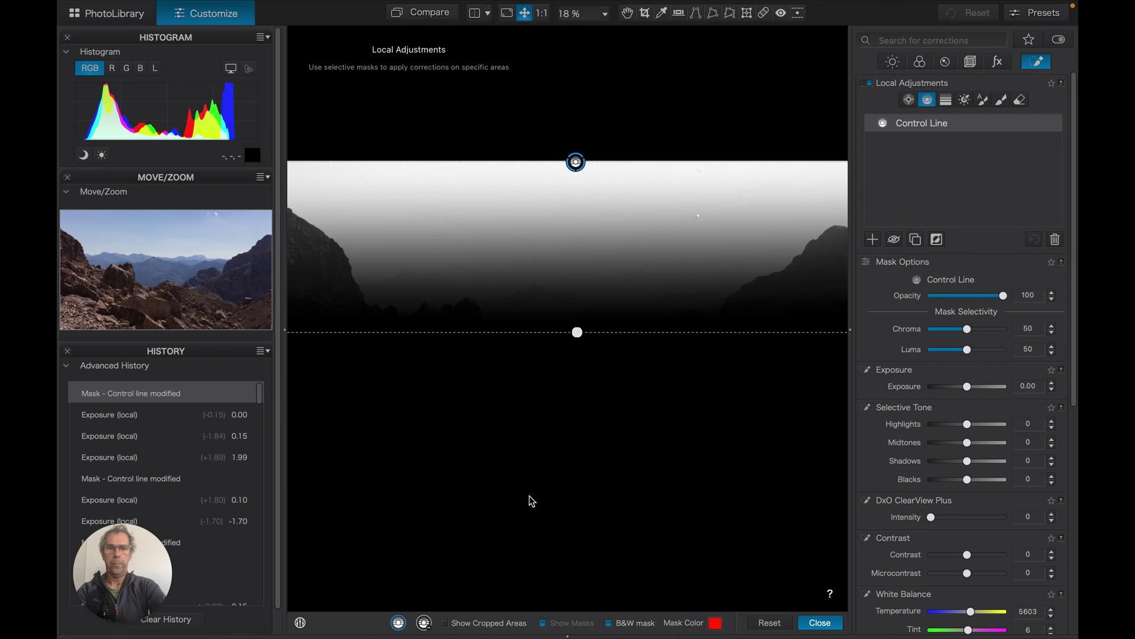
{"action": "left_click", "coordinate": [611, 626]}
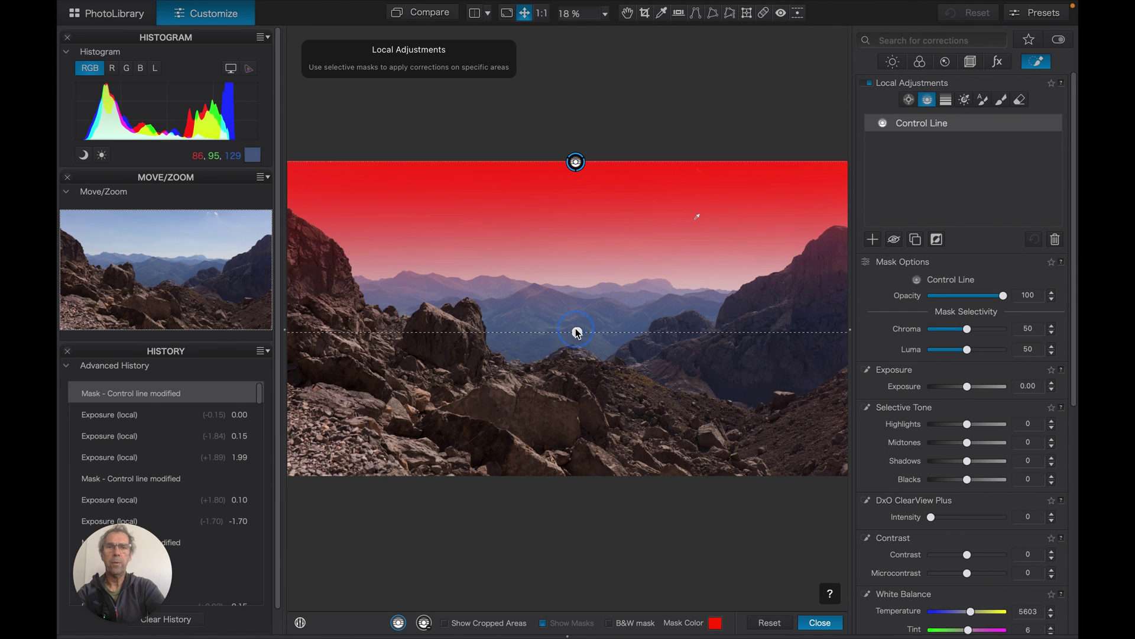
- Lower the mask's transition line toward the ridges and add a negative control line on the lower-right rocks
{"action": "left_click_drag", "start_coordinate": [578, 334], "coordinate": [574, 371]}
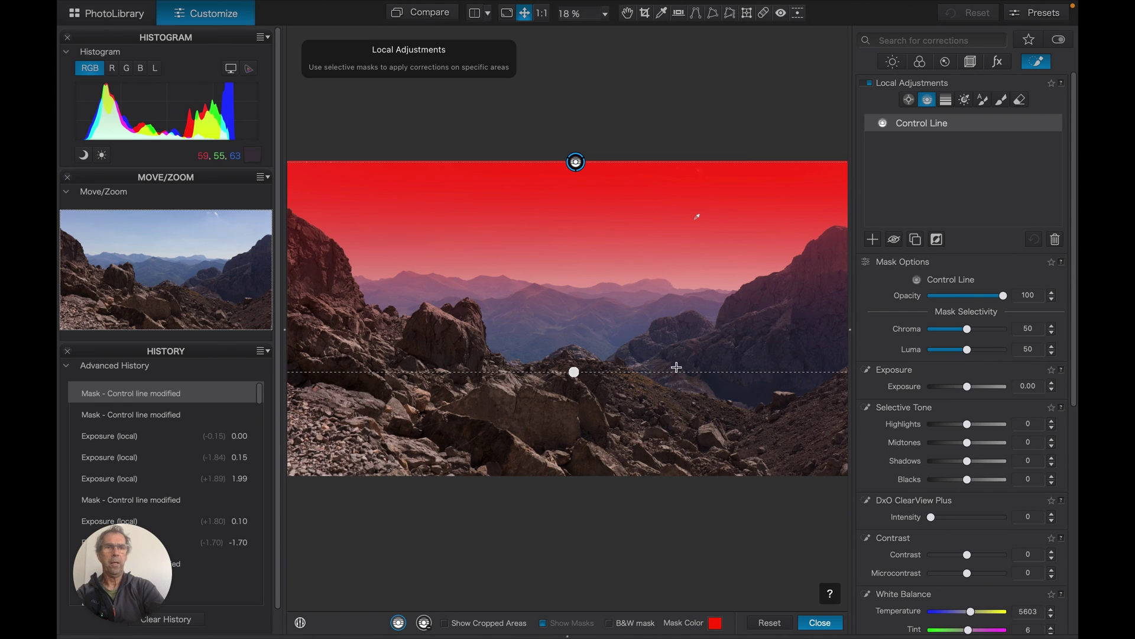
{"action": "mouse_move", "coordinate": [940, 126]}
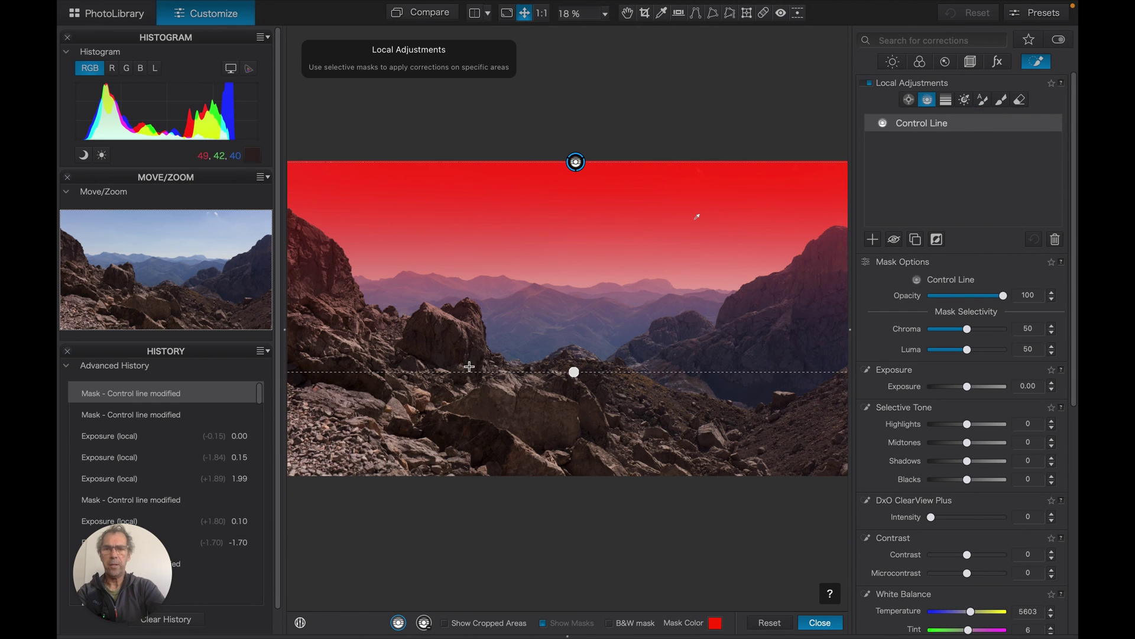
{"action": "left_click", "coordinate": [424, 623]}
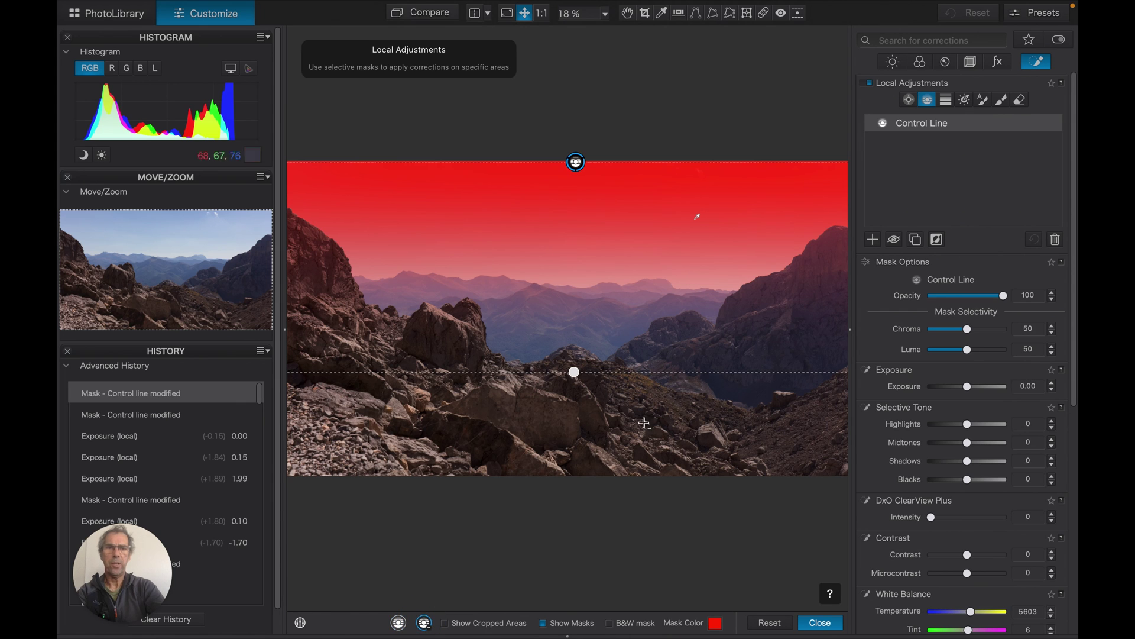
{"action": "left_click_drag", "start_coordinate": [830, 457], "coordinate": [727, 291]}
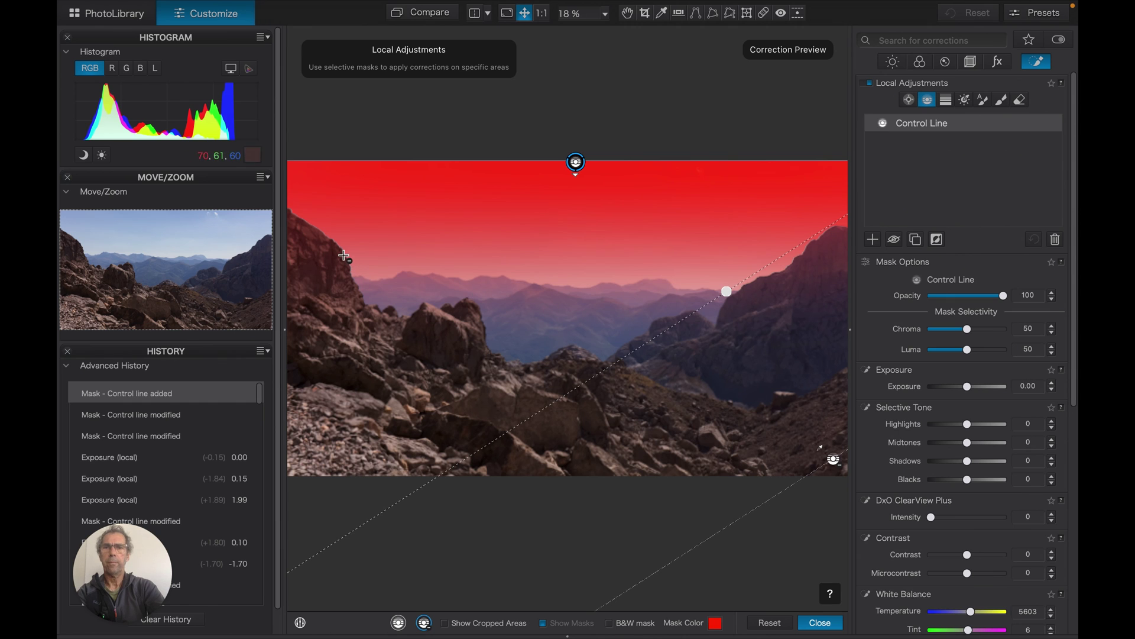
- Drag a negative control line across the left rock face
{"action": "left_click_drag", "start_coordinate": [344, 255], "coordinate": [246, 363]}
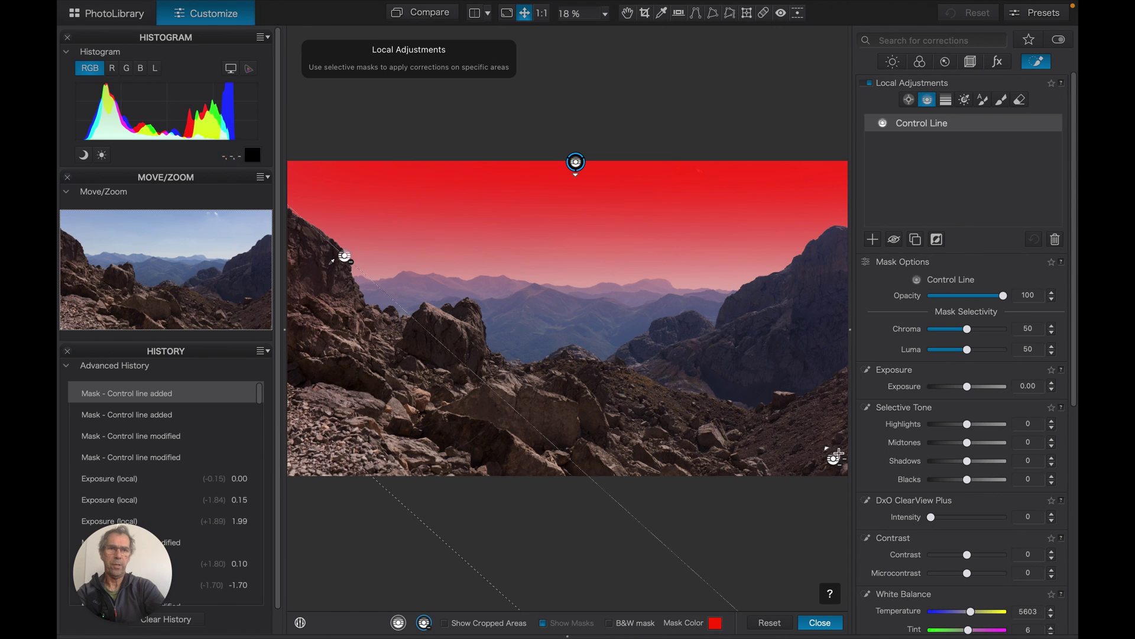
{"action": "left_click", "coordinate": [968, 388]}
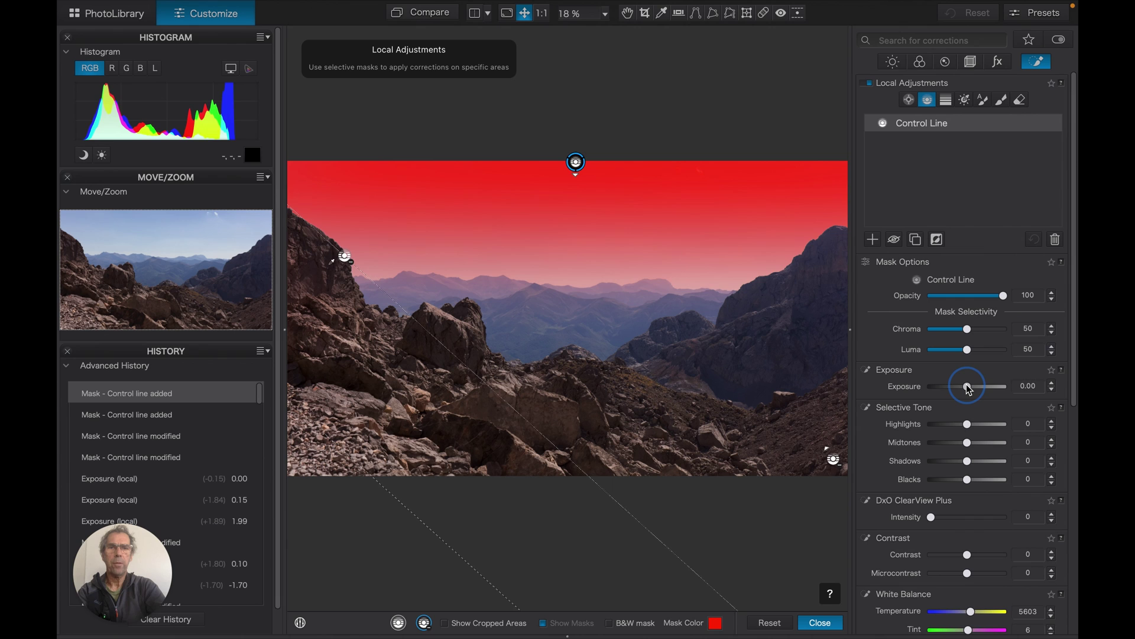
- Darken the masked sky's local exposure to -2.63, then bring it back to -0.01
{"action": "left_click_drag", "start_coordinate": [968, 389], "coordinate": [944, 388]}
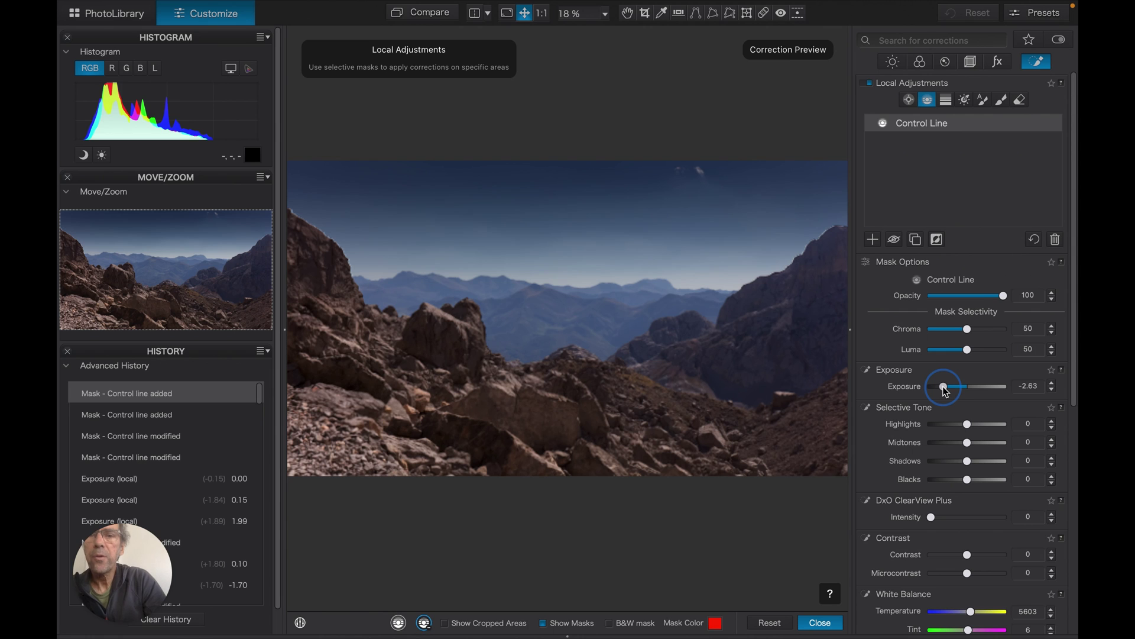
{"action": "left_click_drag", "start_coordinate": [943, 388], "coordinate": [945, 391]}
{"action": "mouse_move", "coordinate": [727, 367]}
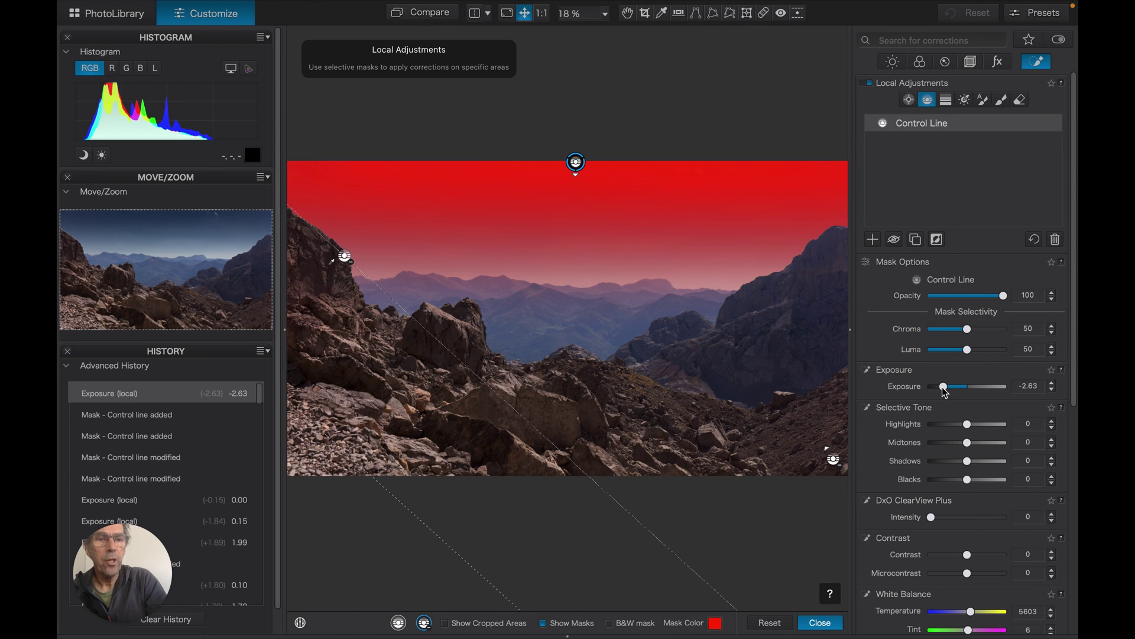
{"action": "left_click_drag", "start_coordinate": [945, 392], "coordinate": [968, 392]}
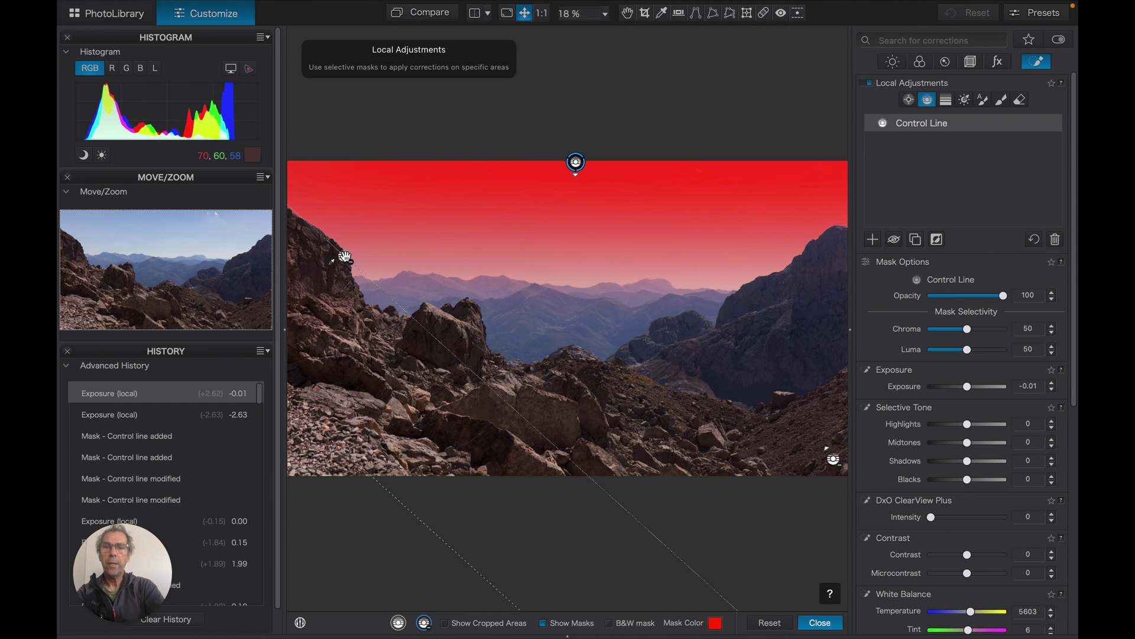
- Nudge the left-rock control line slightly left and set the sky's local exposure to 0.05
{"action": "left_click_drag", "start_coordinate": [345, 257], "coordinate": [336, 257]}
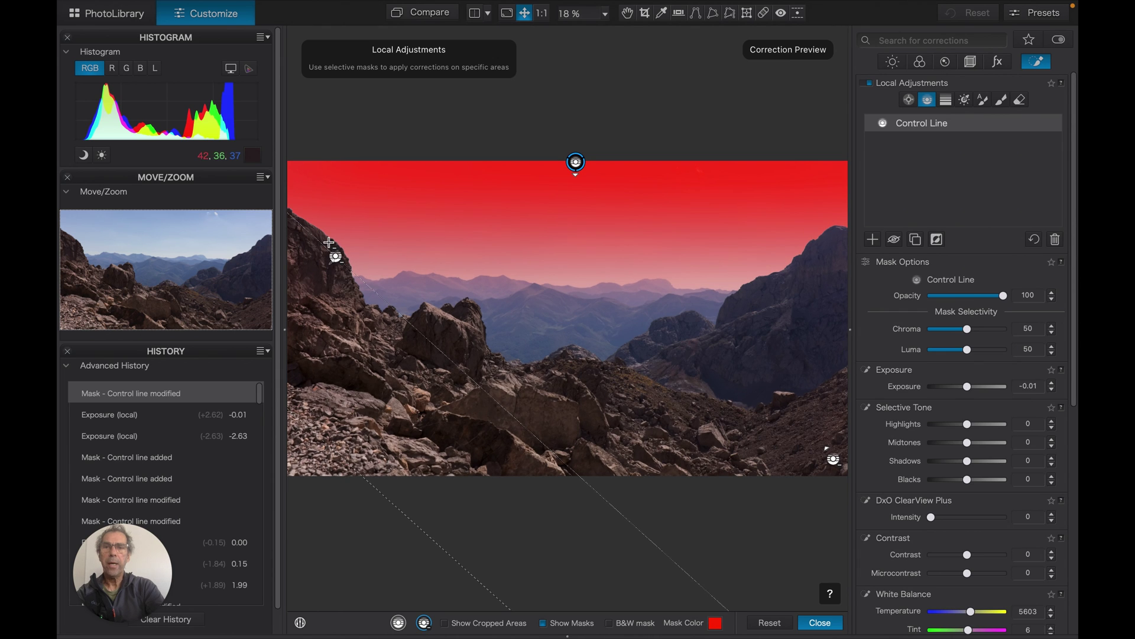
{"action": "left_click", "coordinate": [968, 387]}
{"action": "left_click_drag", "start_coordinate": [970, 391], "coordinate": [970, 391]}
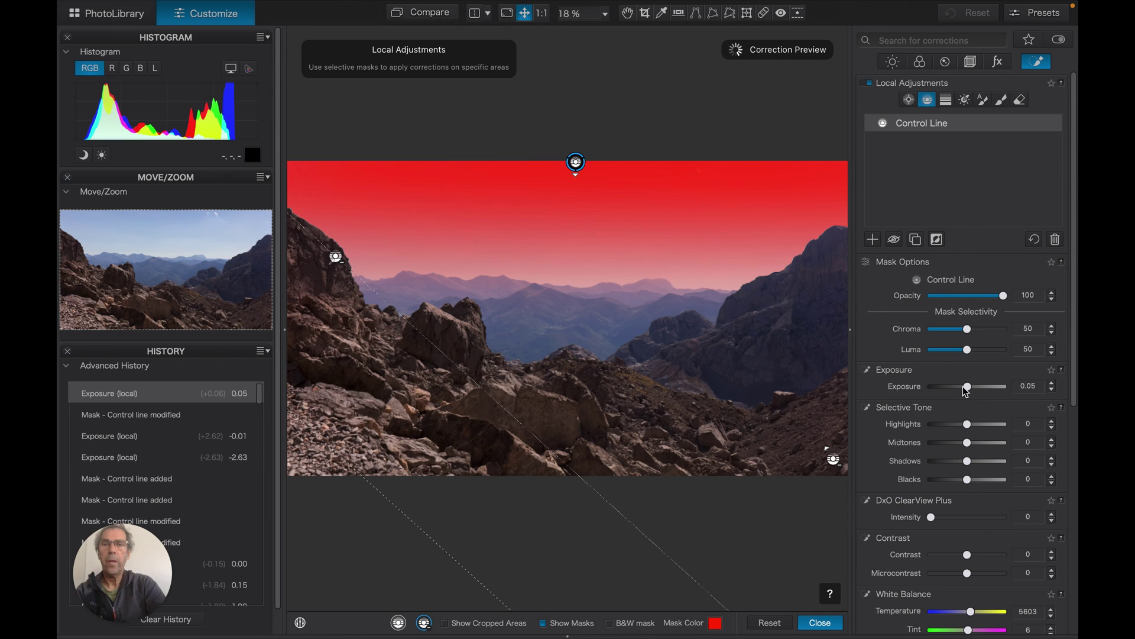
- Turn off Show Masks so the photo displays without the red mask overlay
{"action": "left_click", "coordinate": [543, 626]}
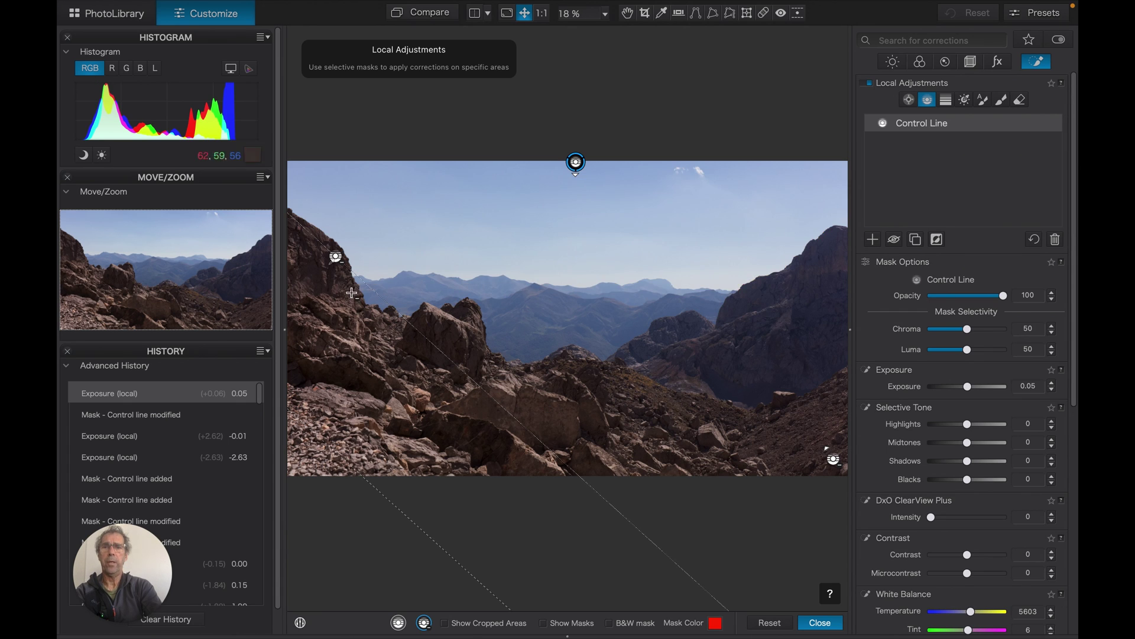
{"action": "mouse_move", "coordinate": [336, 257]}
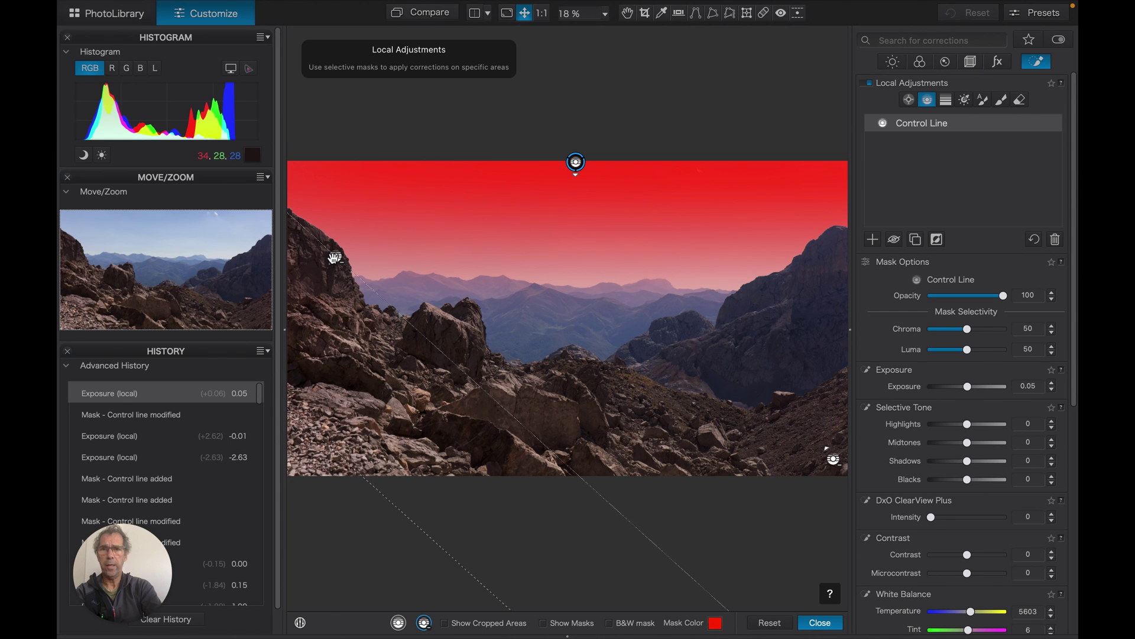